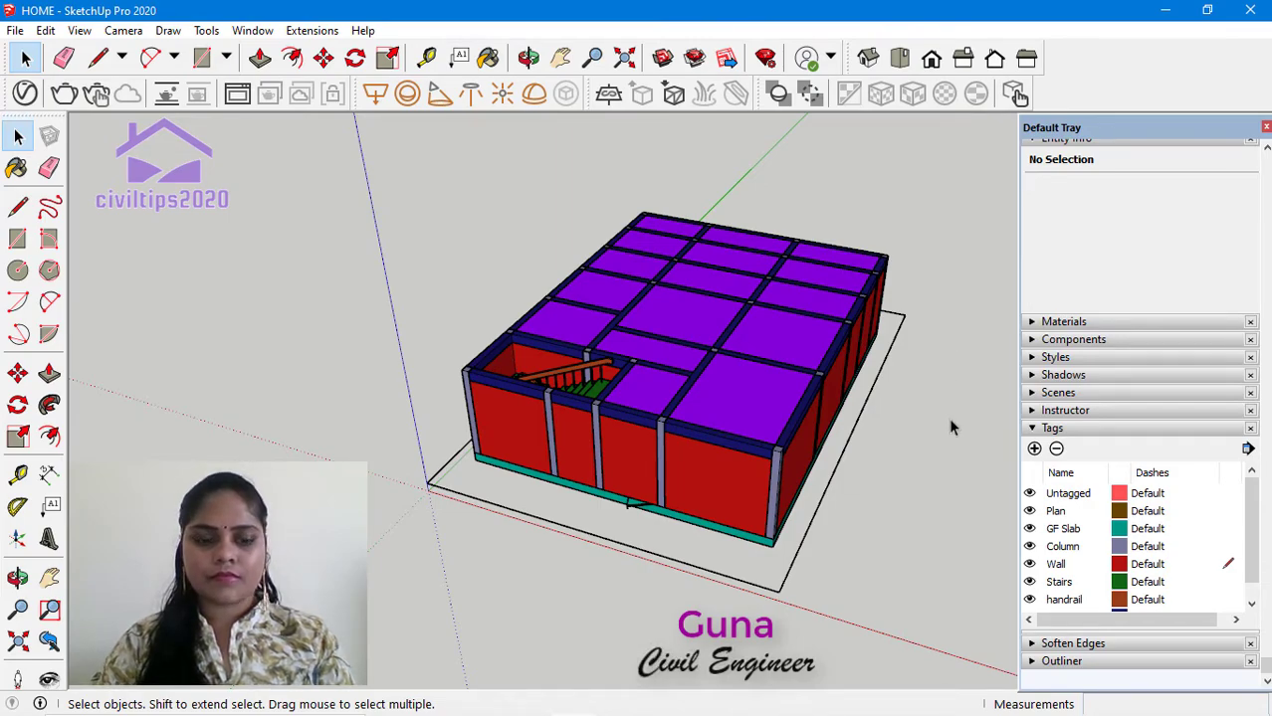
Step: Hide the floor slab and Beam tags, then orbit to look down into the open-topped house
{"action": "scroll", "coordinate": [1075, 526], "scroll_direction": "down", "scroll_amount": 1}
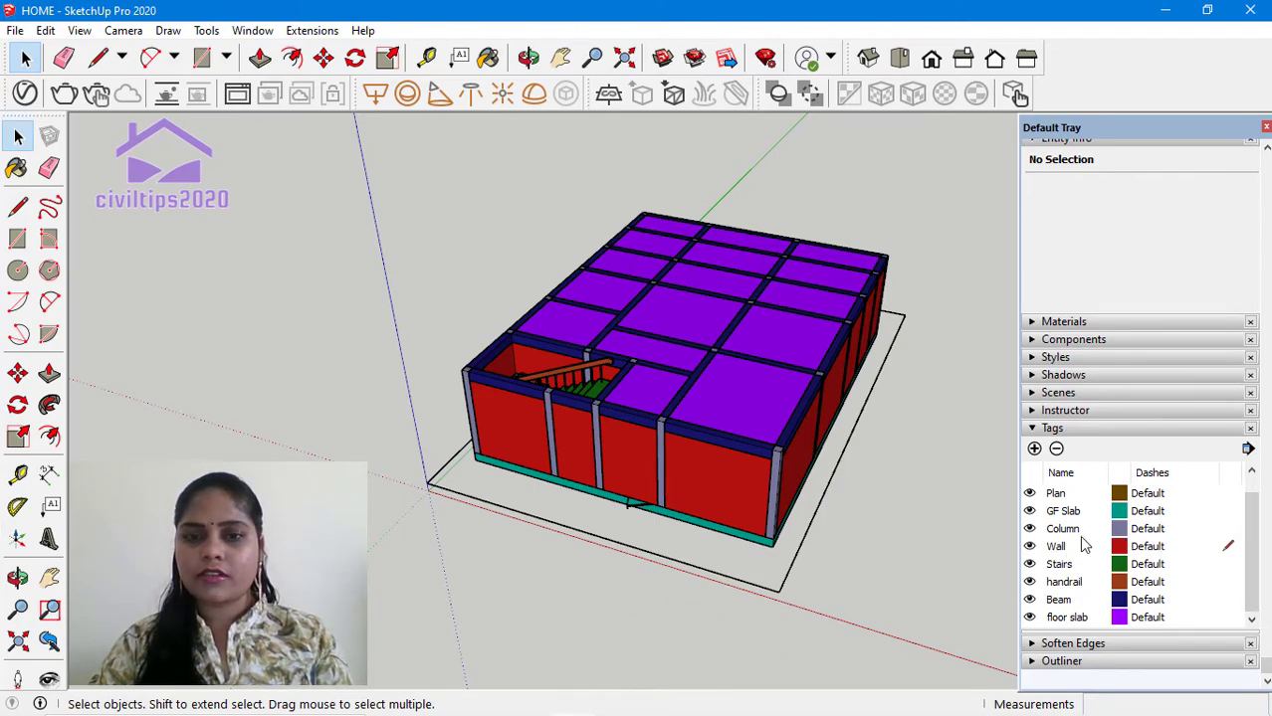
{"action": "middle_click_drag", "start_coordinate": [952, 540], "coordinate": [824, 500]}
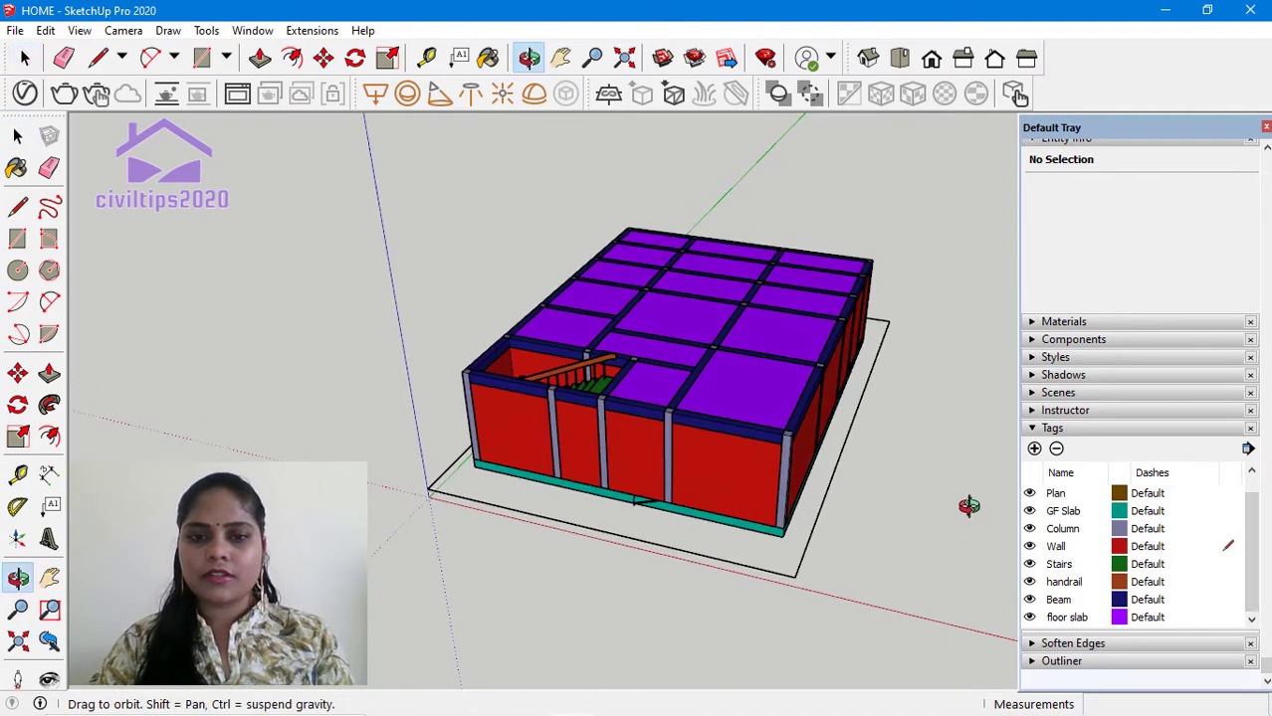
{"action": "left_click", "coordinate": [1030, 618]}
{"action": "left_click", "coordinate": [1030, 600]}
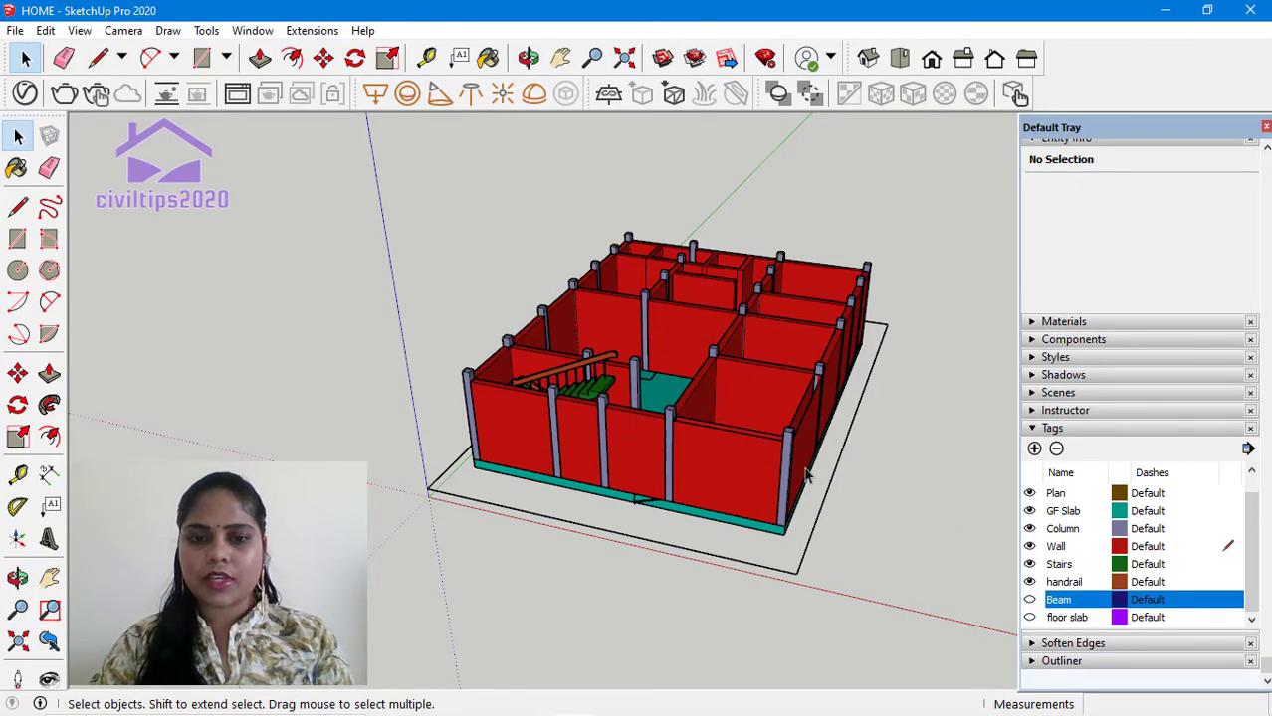
{"action": "mouse_move", "coordinate": [922, 463]}
{"action": "middle_mouse_down"}
{"action": "mouse_move", "coordinate": [923, 535]}
{"action": "mouse_move", "coordinate": [922, 460]}
{"action": "middle_mouse_up"}
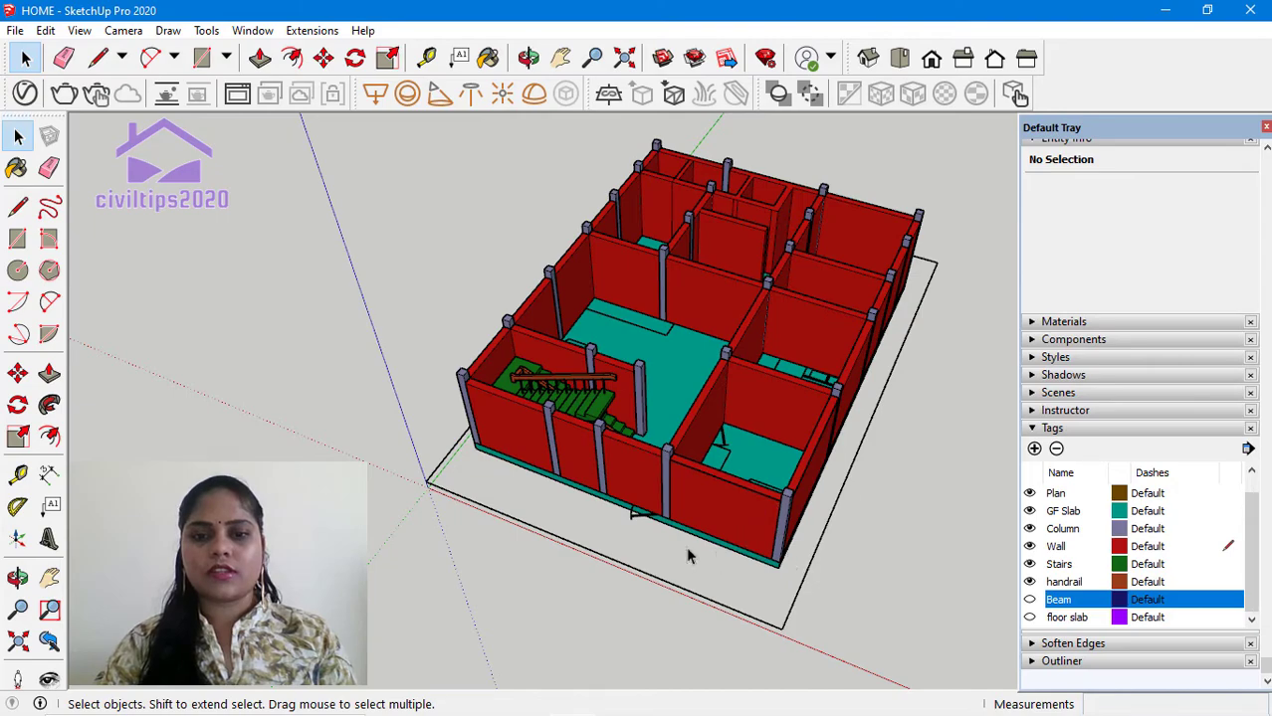
{"action": "middle_click_drag", "start_coordinate": [687, 555], "coordinate": [625, 517]}
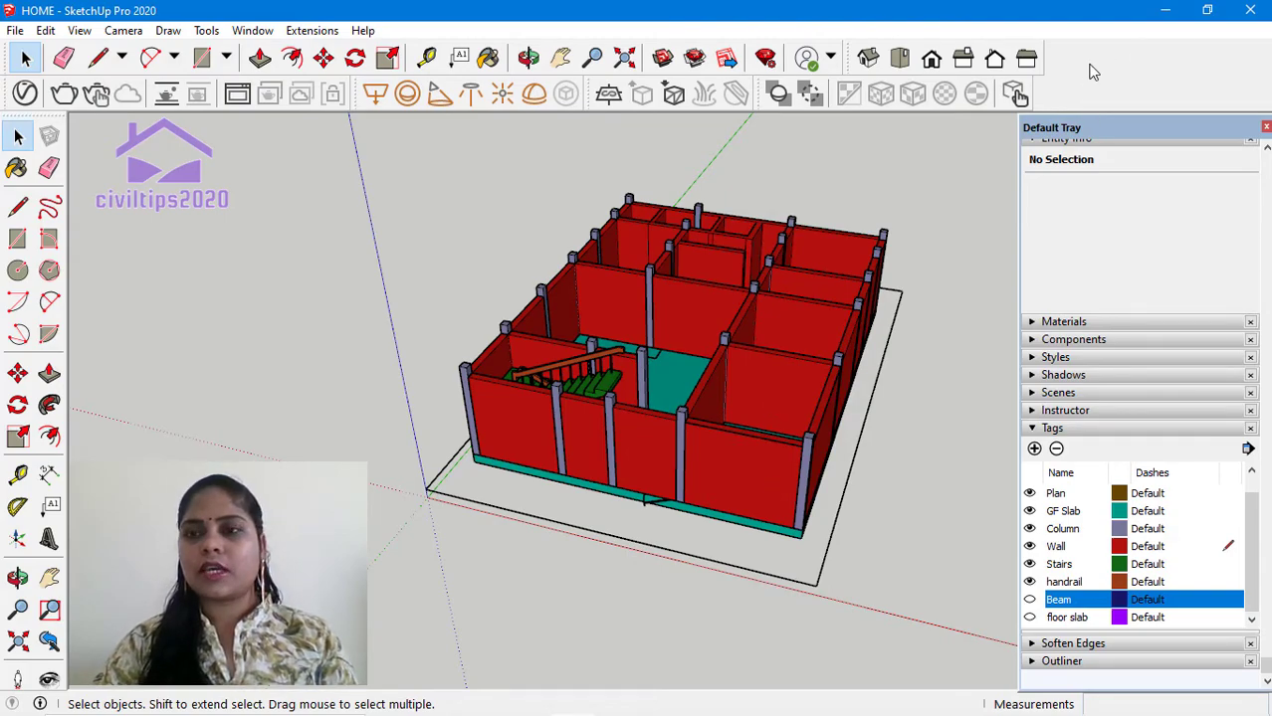
Step: Enable the Styles toolbar and turn on X-Ray so the red walls are see-through
{"action": "right_click", "coordinate": [1135, 67]}
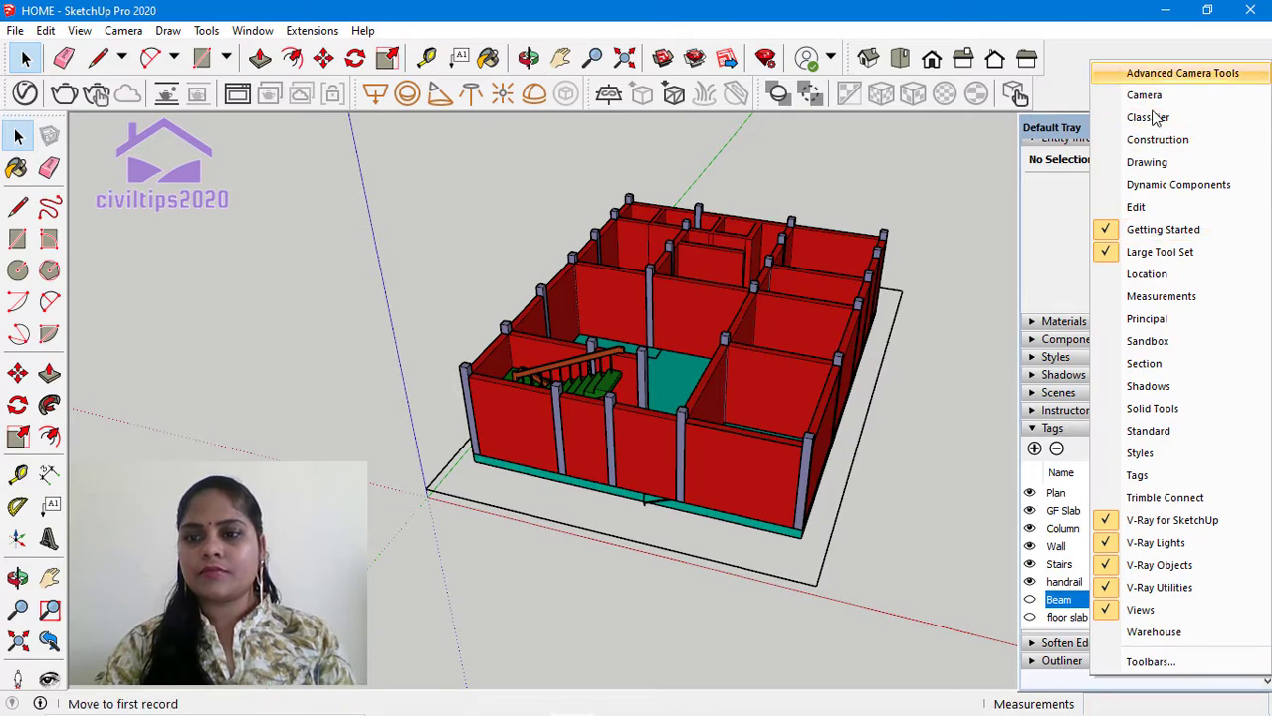
{"action": "left_click", "coordinate": [1139, 454]}
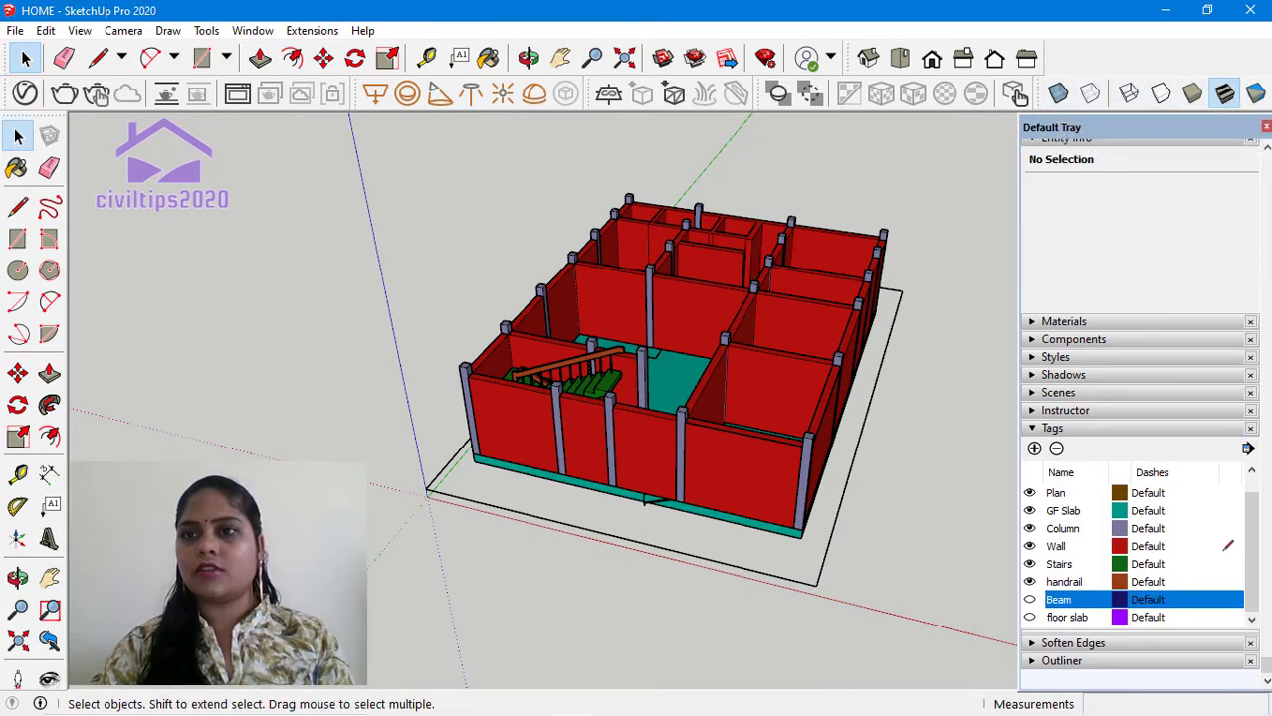
{"action": "left_click", "coordinate": [1058, 95]}
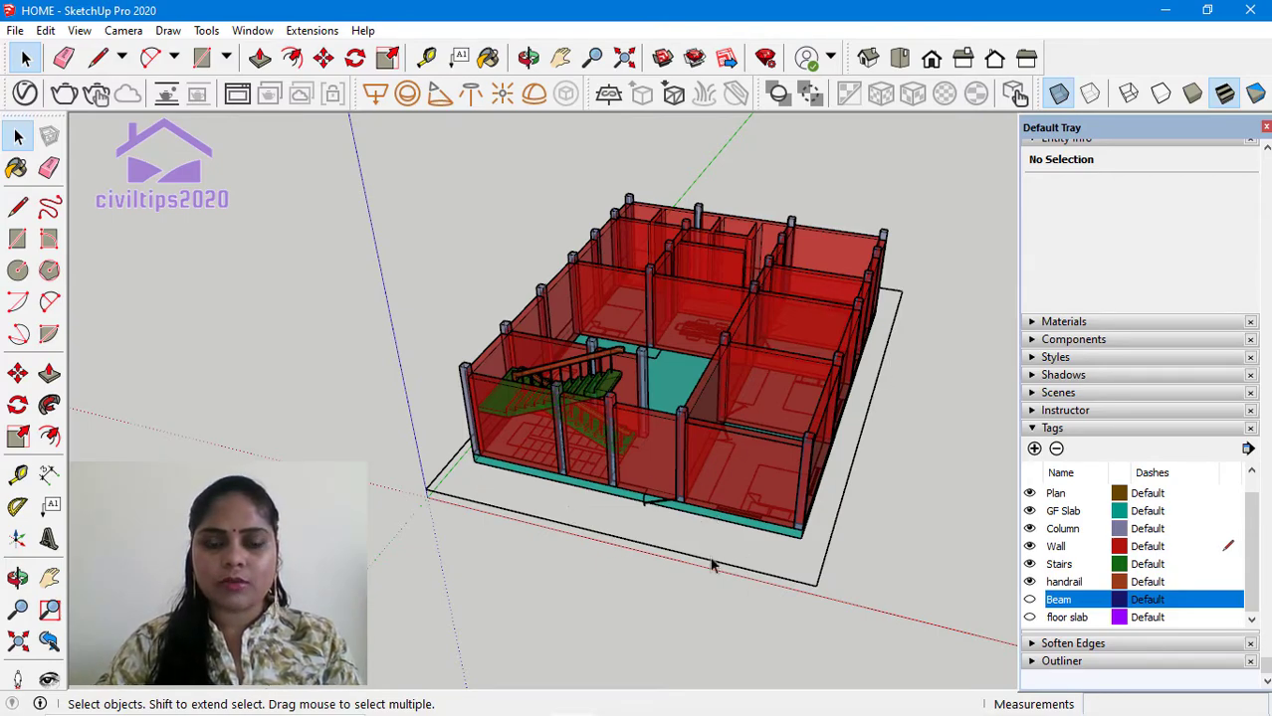
Step: Open the wall group and orbit to a frontal view of the wall beside the stairs
{"action": "scroll", "coordinate": [653, 553], "scroll_direction": "up", "scroll_amount": 2}
{"action": "triple_click", "coordinate": [660, 420]}
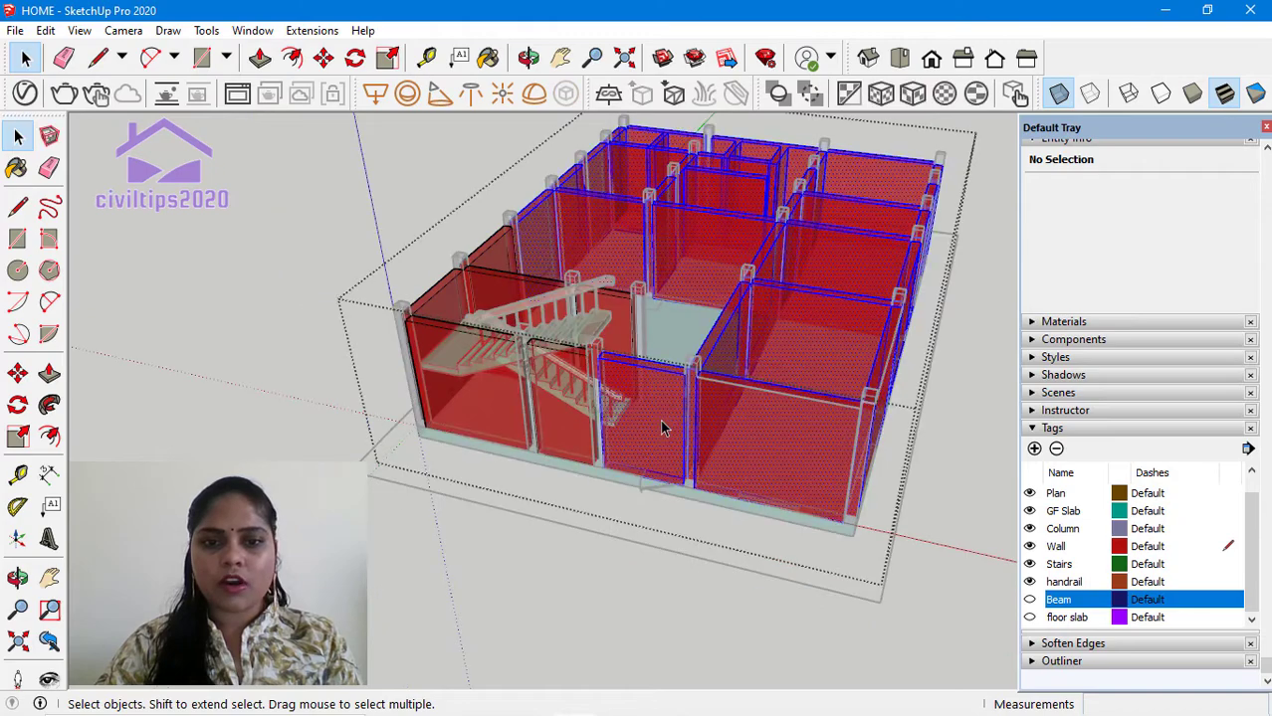
{"action": "left_click", "coordinate": [636, 414]}
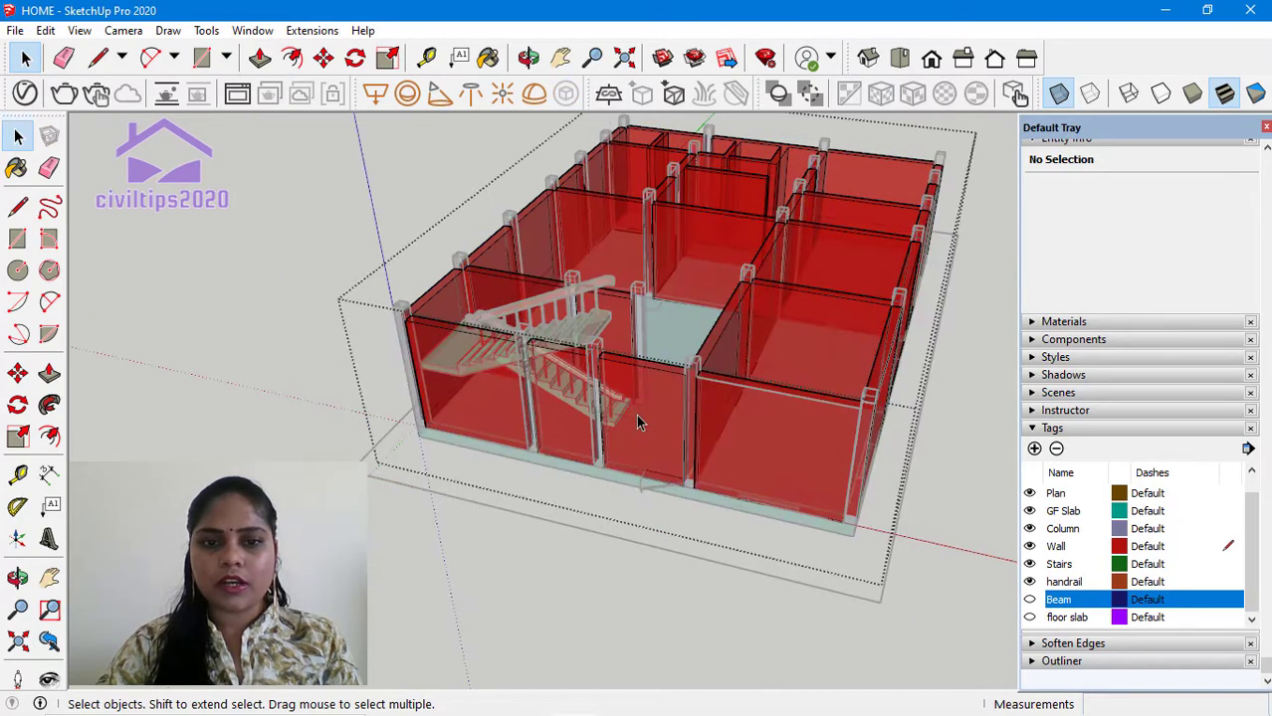
{"action": "scroll", "coordinate": [652, 519], "scroll_direction": "up", "scroll_amount": 3}
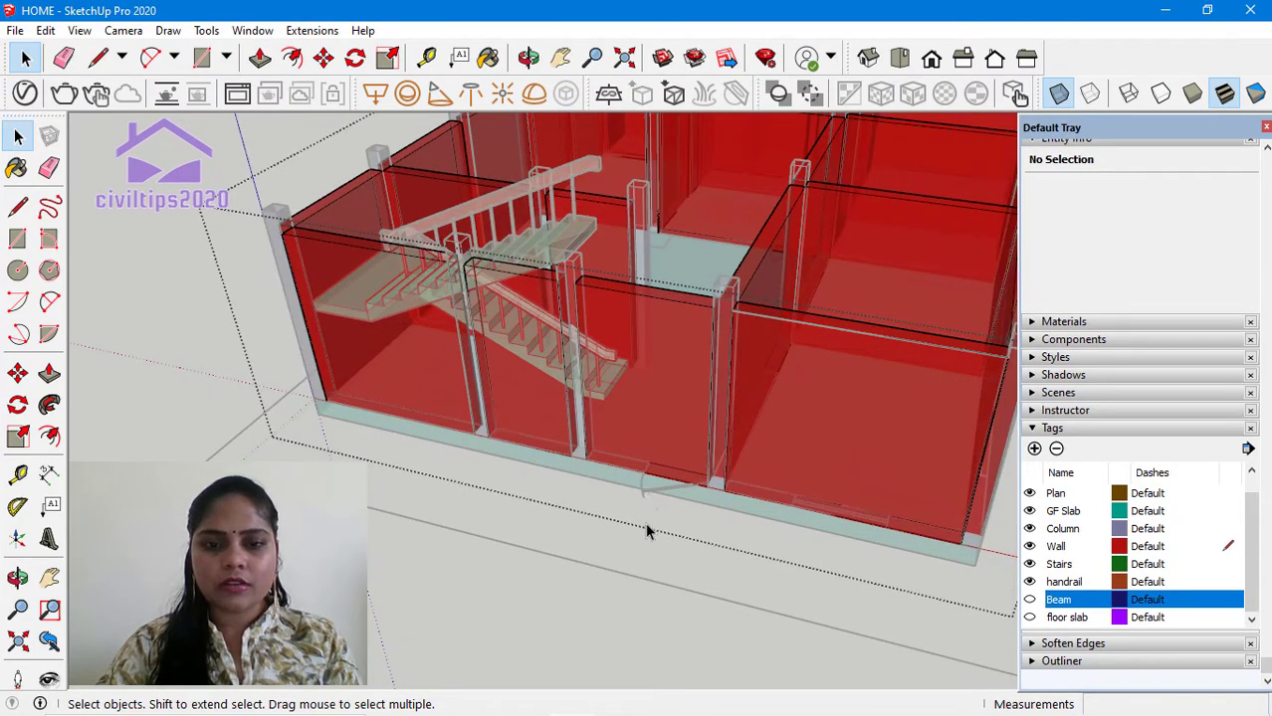
{"action": "middle_click_drag", "start_coordinate": [670, 529], "coordinate": [682, 512]}
{"action": "scroll", "coordinate": [669, 521], "scroll_direction": "up", "scroll_amount": 2}
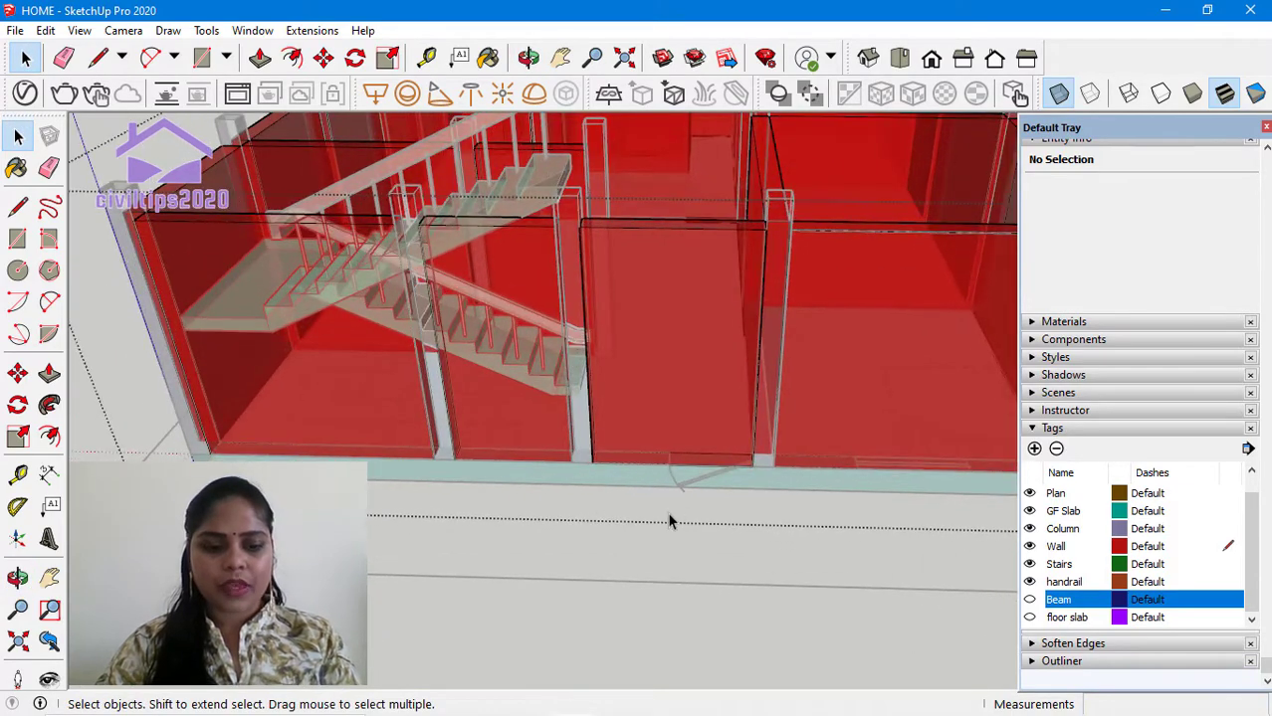
Step: Draw a 3' by 7' door rectangle from the wall's bottom corner
{"action": "key", "text": "r"}
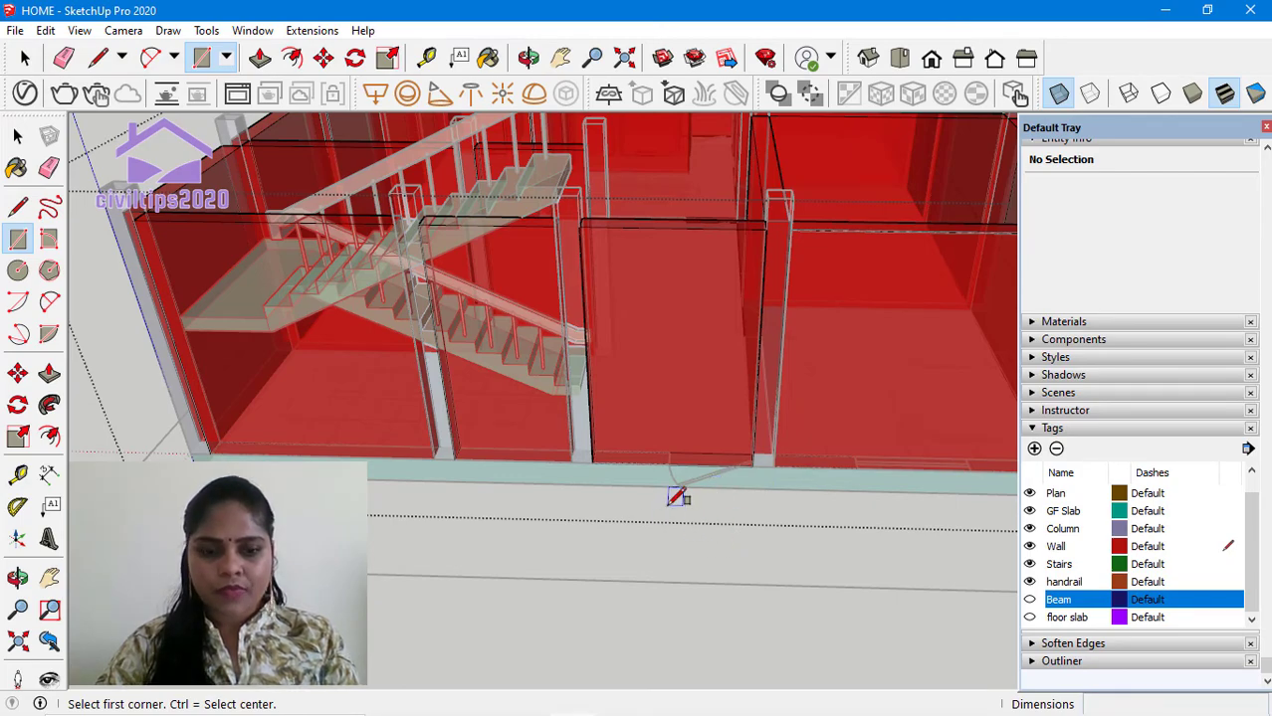
{"action": "scroll", "coordinate": [675, 463], "scroll_direction": "up", "scroll_amount": 1}
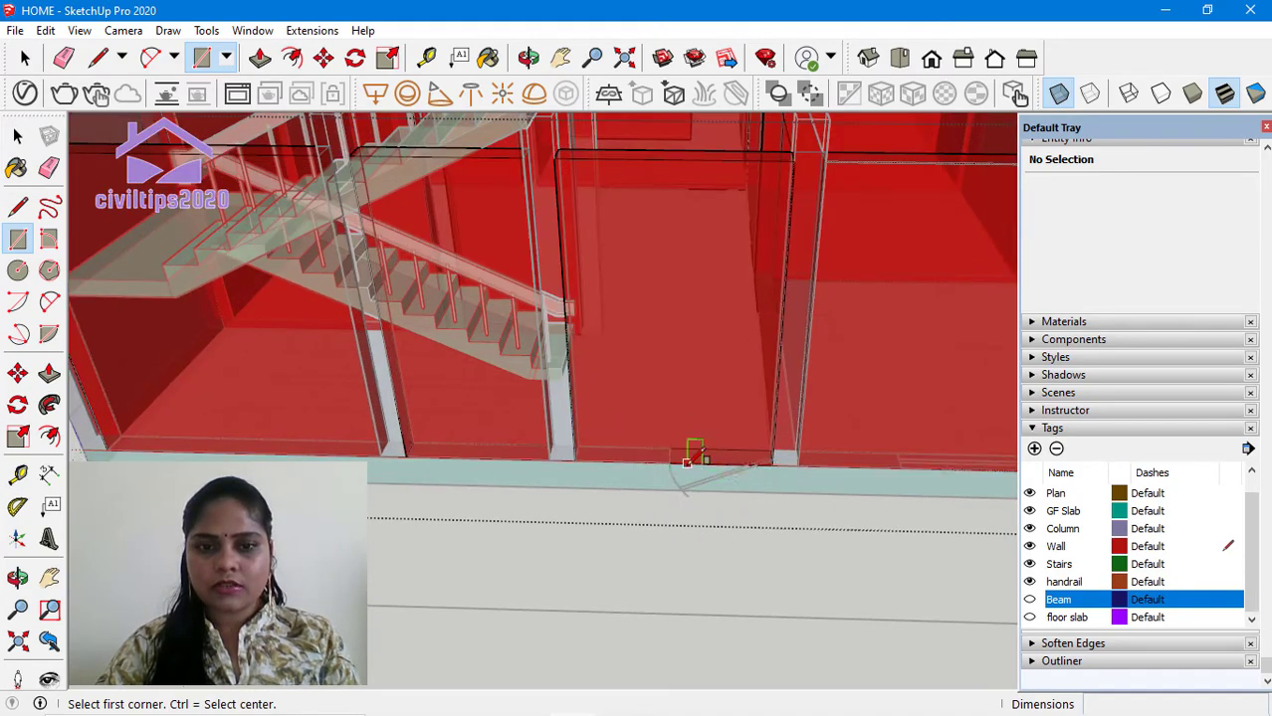
{"action": "scroll", "coordinate": [676, 455], "scroll_direction": "up", "scroll_amount": 2}
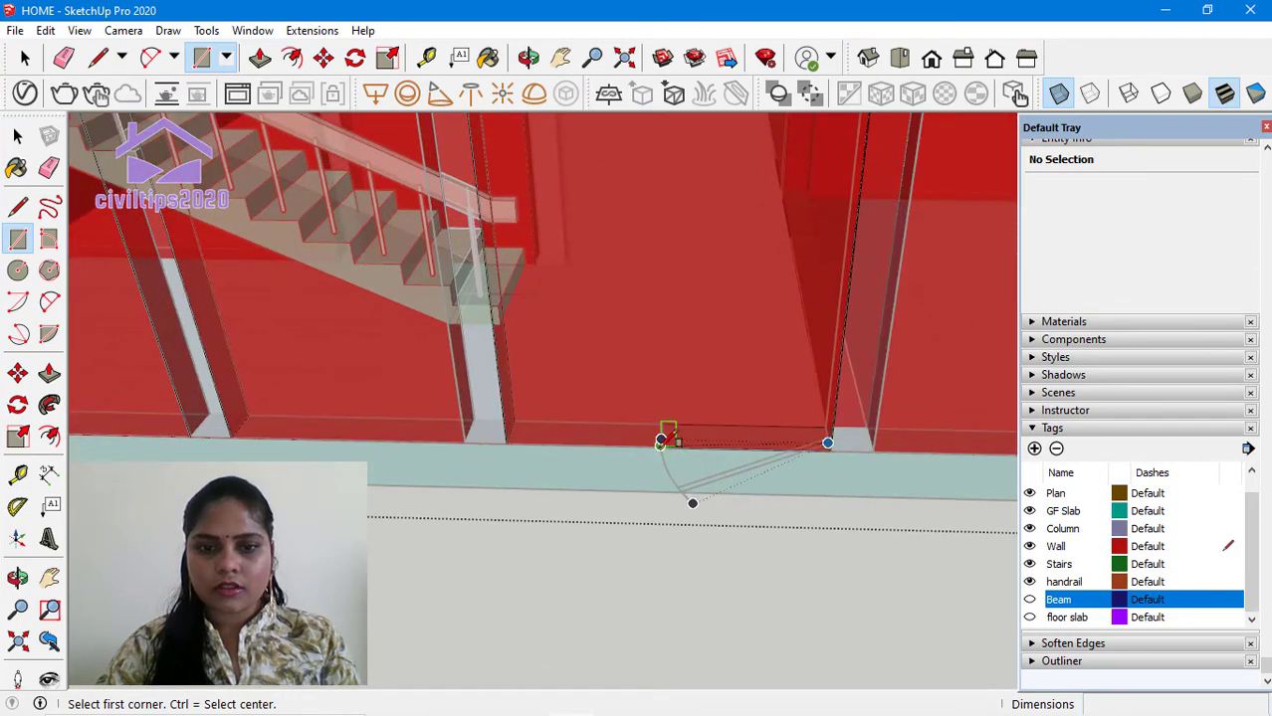
{"action": "left_click", "coordinate": [661, 442]}
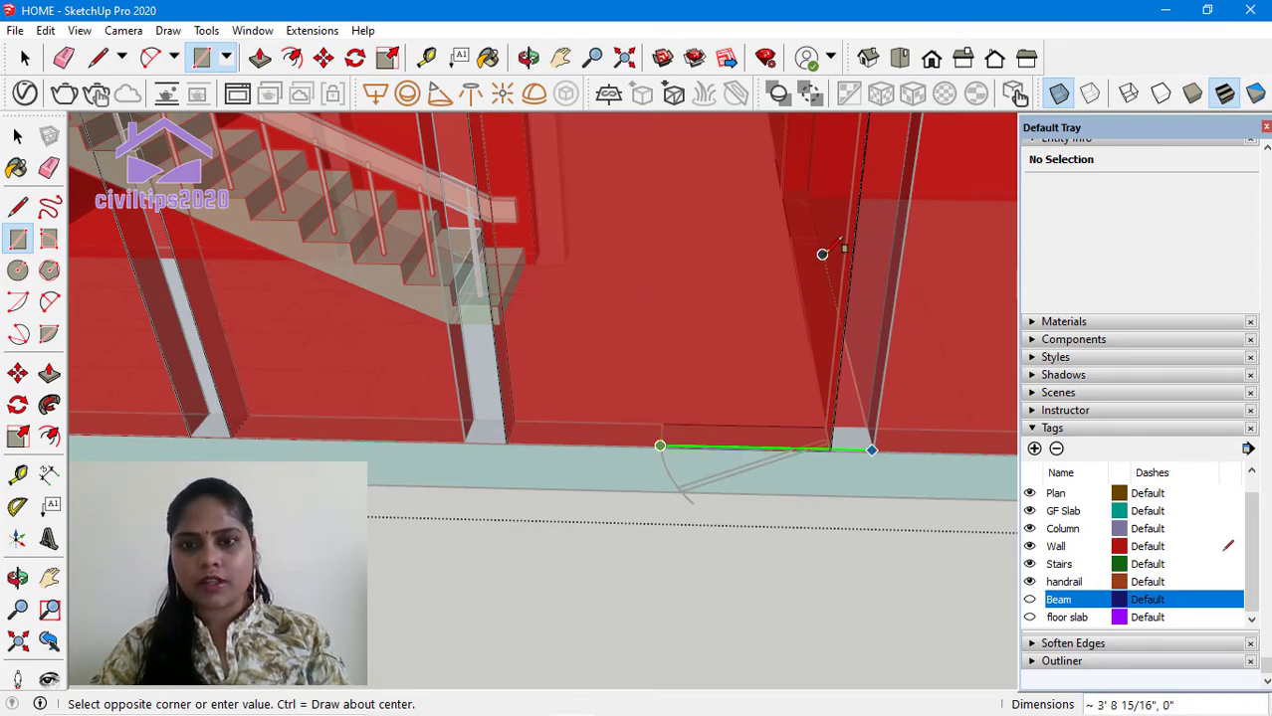
{"action": "mouse_move", "coordinate": [841, 273]}
{"action": "middle_mouse_down"}
{"action": "mouse_move", "coordinate": [791, 176]}
{"action": "mouse_move", "coordinate": [810, 135]}
{"action": "mouse_move", "coordinate": [808, 179]}
{"action": "mouse_move", "coordinate": [805, 159]}
{"action": "middle_mouse_up"}
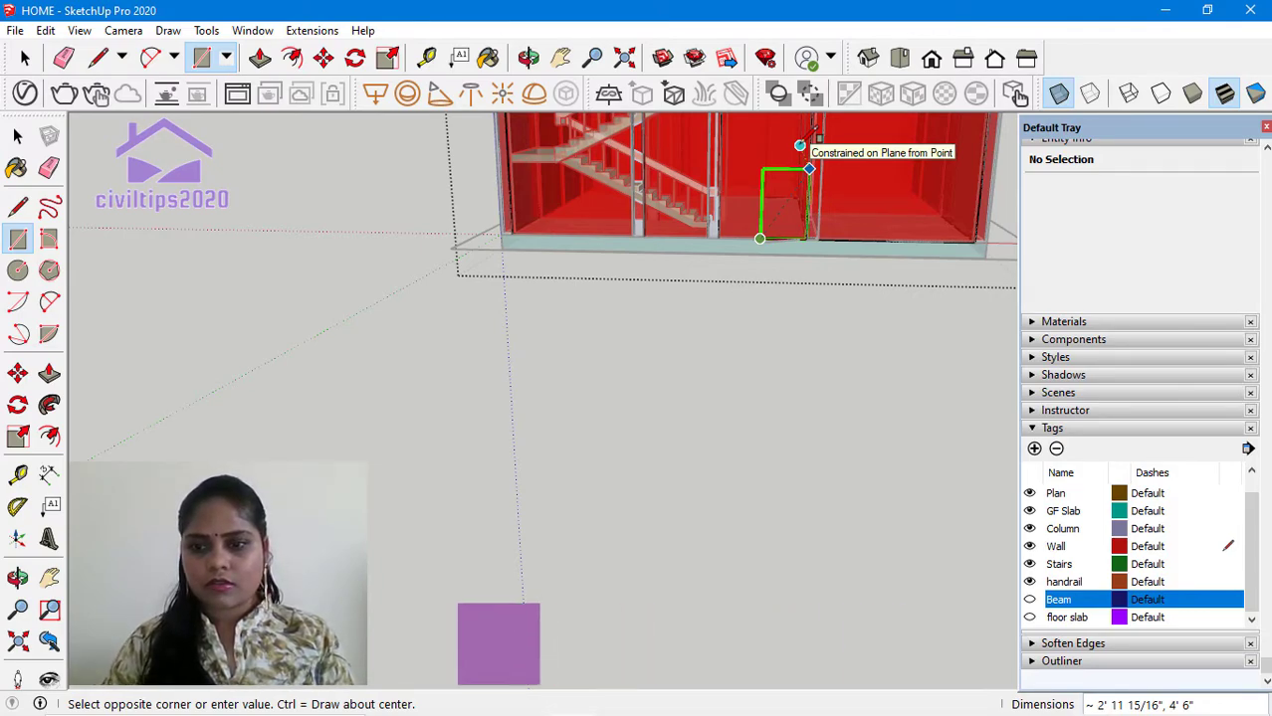
{"action": "type", "text": "3',7"}
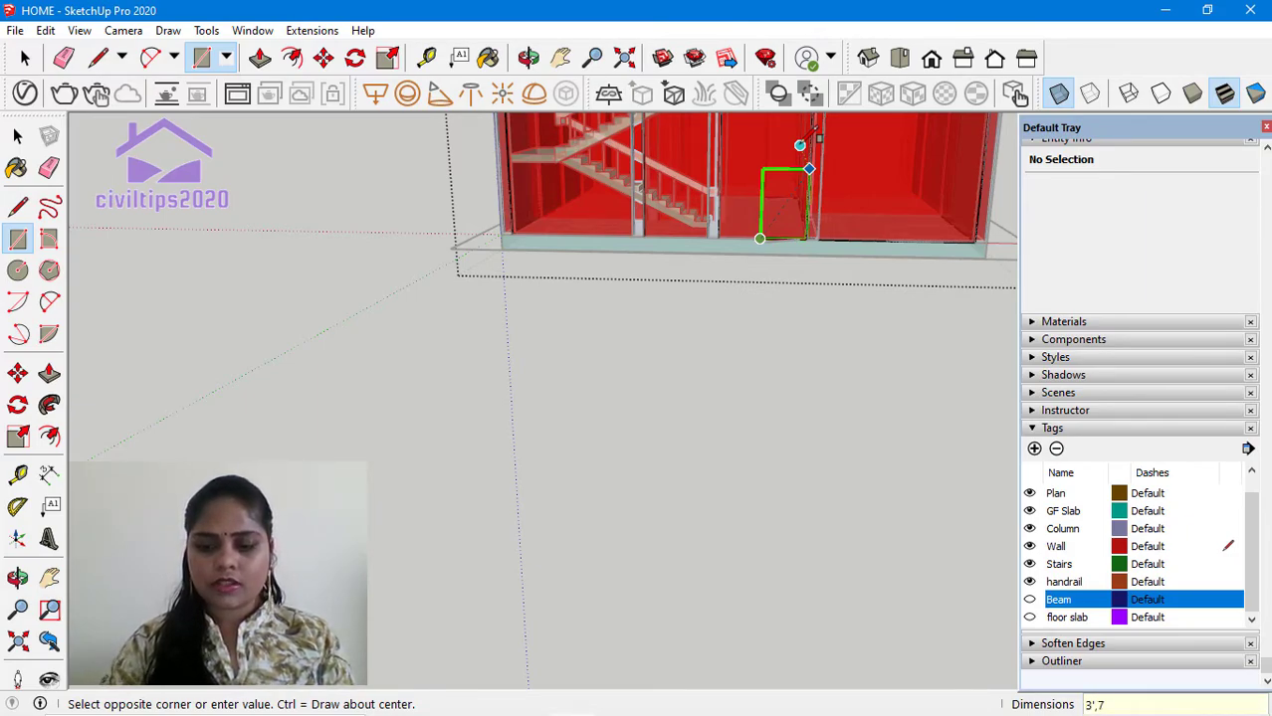
{"action": "key", "text": "Return"}
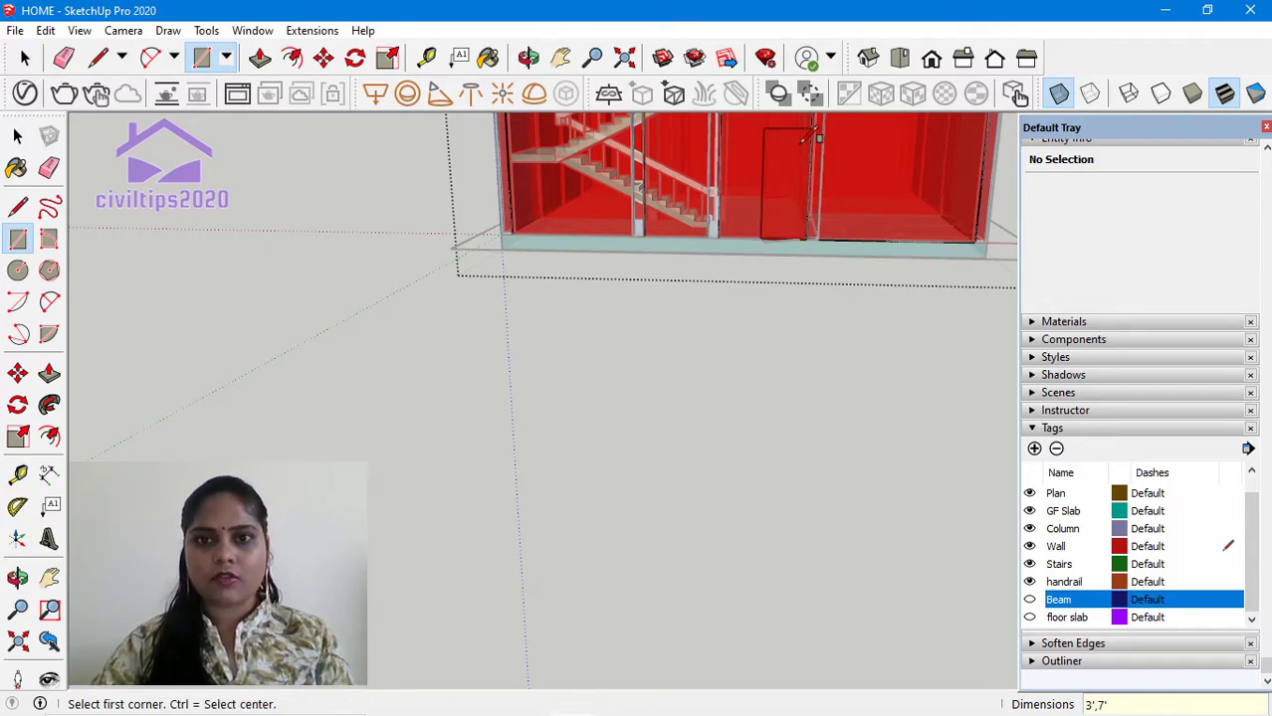
{"action": "key", "text": "space"}
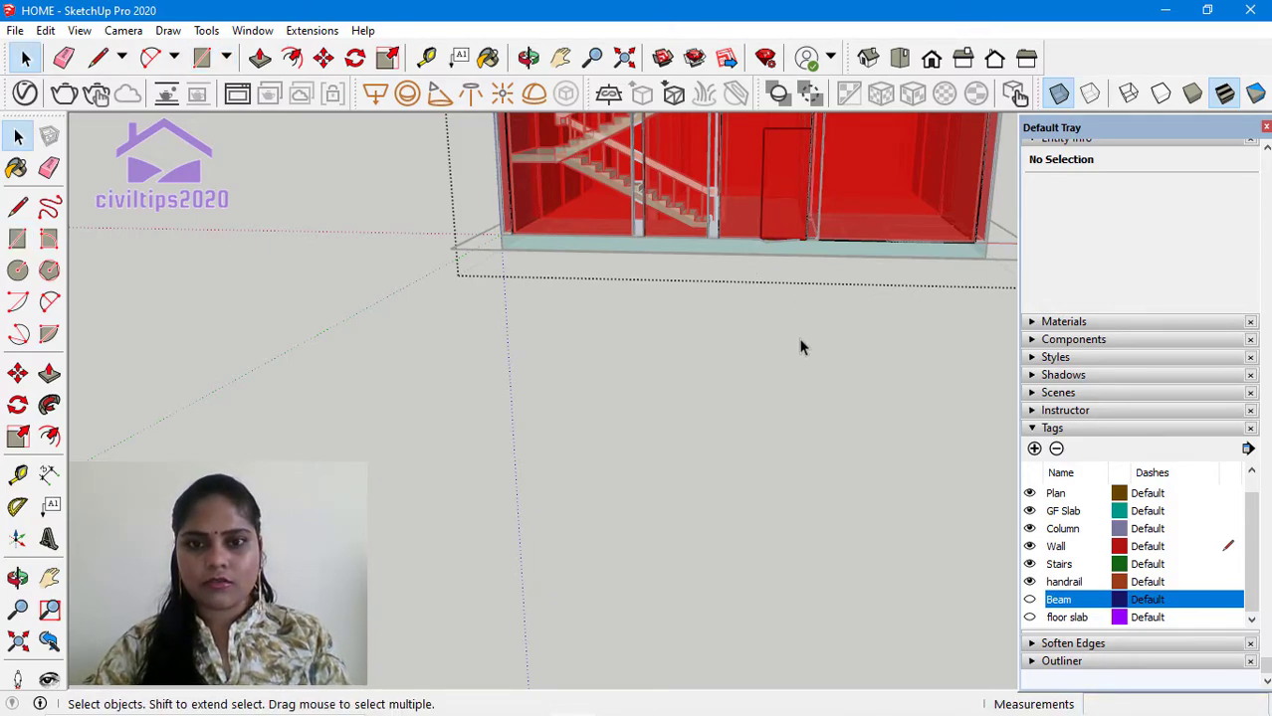
Step: Push the door rectangle 9" through the wall beside the stairs, then orbit to view the opening
{"action": "middle_click_drag", "start_coordinate": [801, 346], "coordinate": [788, 500]}
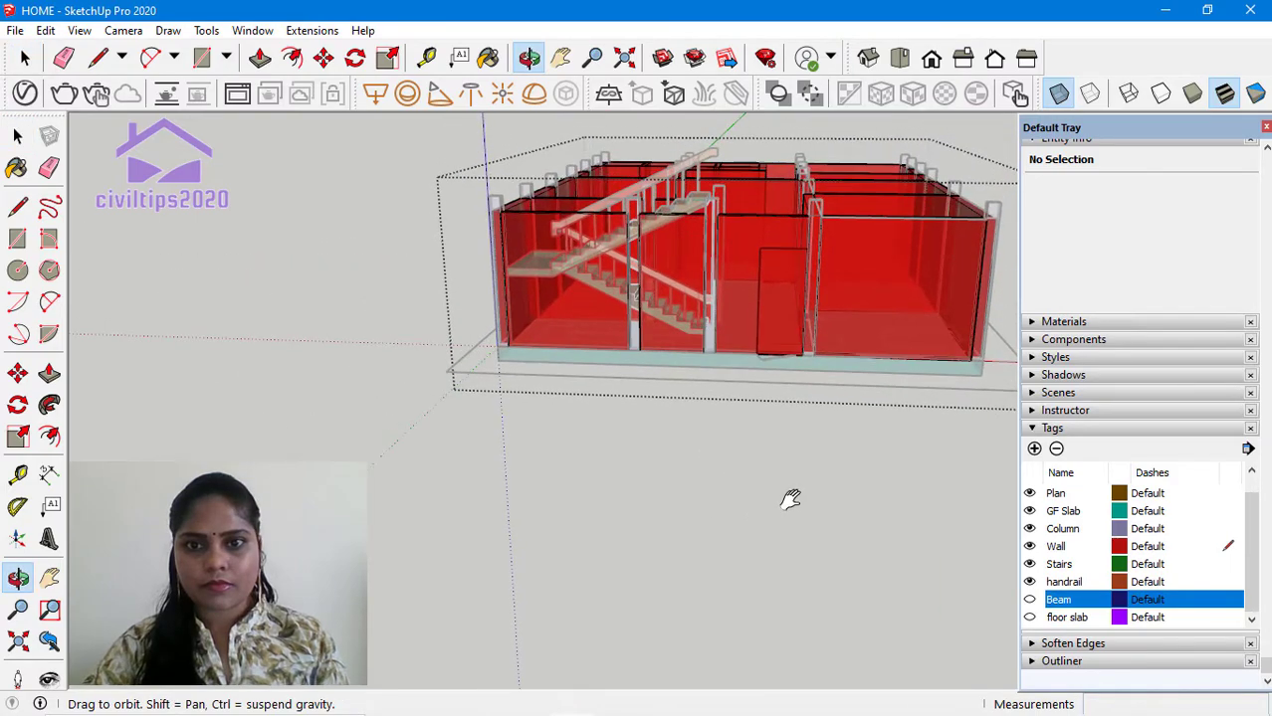
{"action": "scroll", "coordinate": [775, 343], "scroll_direction": "up", "scroll_amount": 3}
{"action": "scroll", "coordinate": [750, 385], "scroll_direction": "up", "scroll_amount": 3}
{"action": "scroll", "coordinate": [777, 347], "scroll_direction": "down", "scroll_amount": 2}
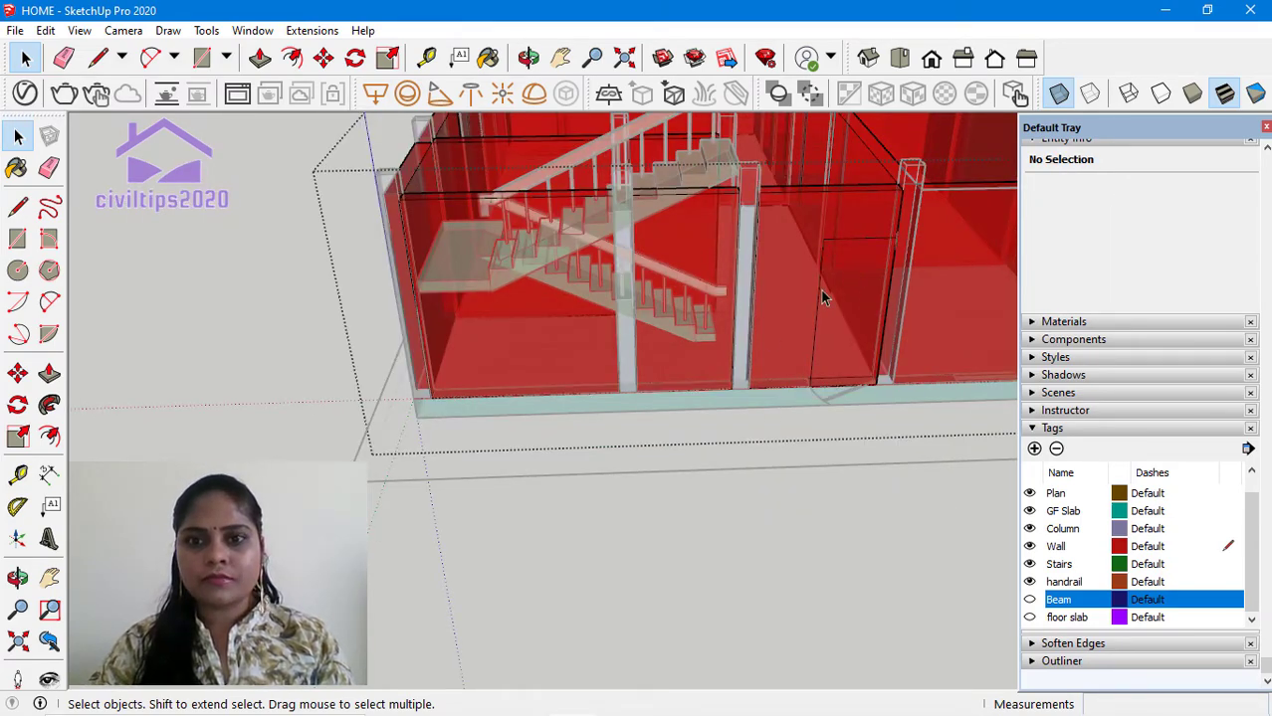
{"action": "key", "text": "p"}
{"action": "left_click", "coordinate": [843, 317]}
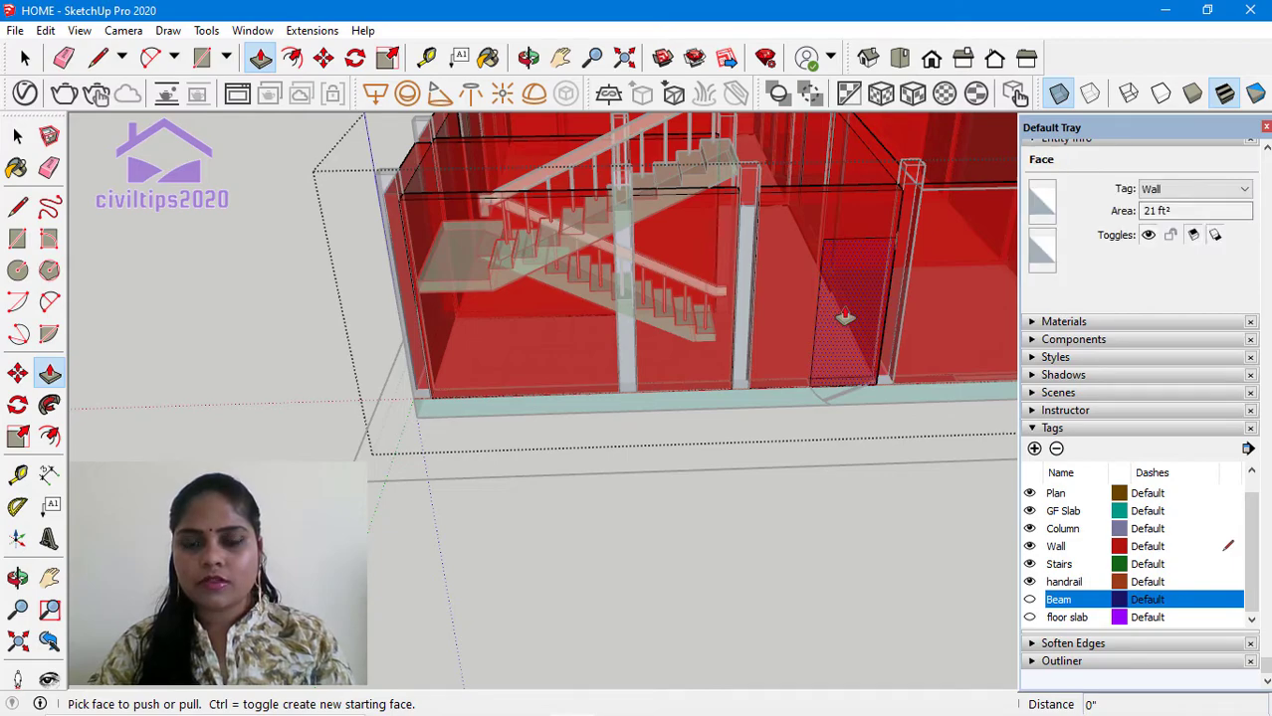
{"action": "left_click", "coordinate": [844, 317]}
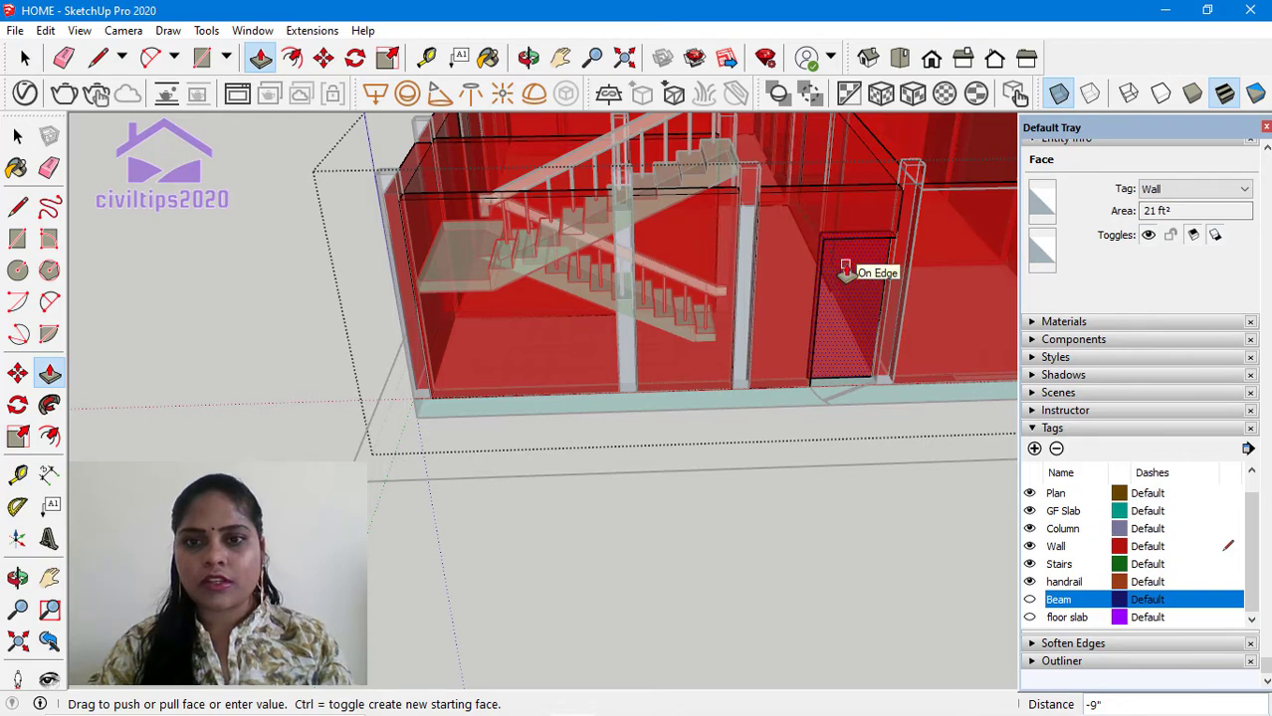
{"action": "left_click", "coordinate": [839, 278]}
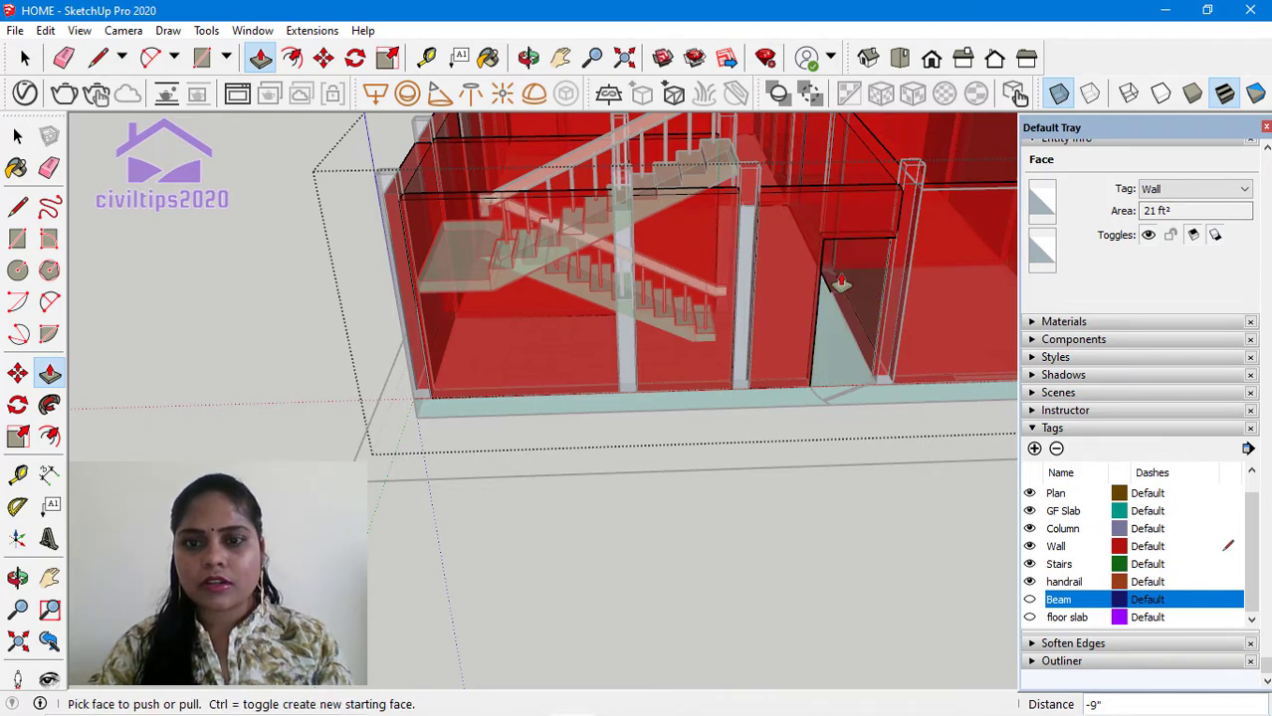
{"action": "key", "text": "space"}
{"action": "middle_click_drag", "start_coordinate": [848, 361], "coordinate": [783, 376]}
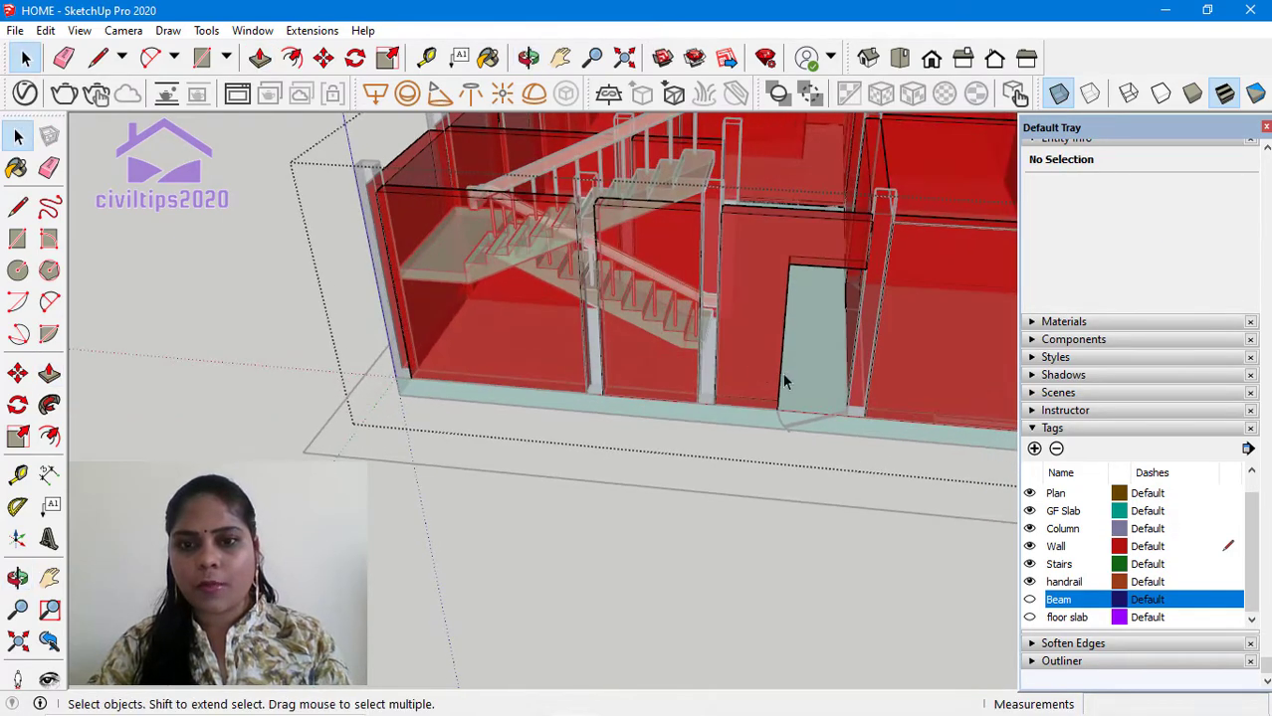
{"action": "scroll", "coordinate": [796, 370], "scroll_direction": "up", "scroll_amount": 2}
{"action": "scroll", "coordinate": [841, 393], "scroll_direction": "down", "scroll_amount": 3}
Step: Orbit and zoom to a close overhead view of the inner wall at the hallway's end
{"action": "scroll", "coordinate": [826, 343], "scroll_direction": "down", "scroll_amount": 2}
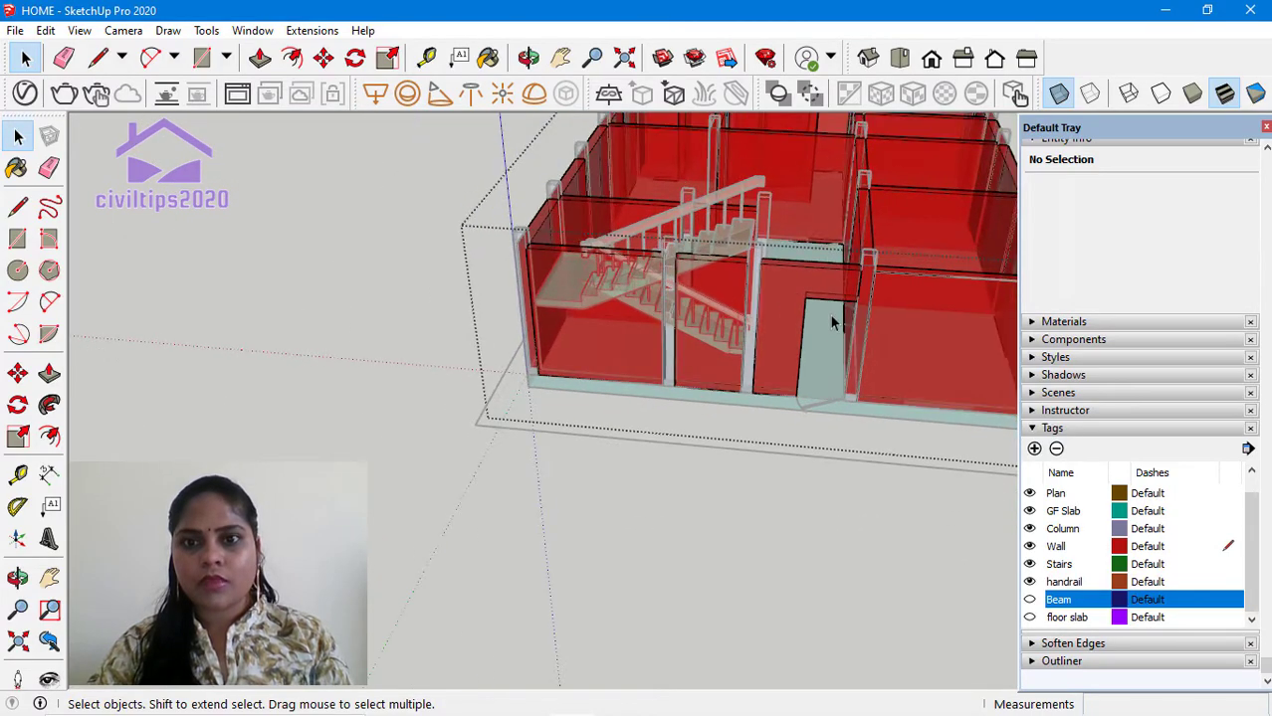
{"action": "mouse_move", "coordinate": [830, 315]}
{"action": "middle_mouse_down"}
{"action": "mouse_move", "coordinate": [783, 378]}
{"action": "mouse_move", "coordinate": [808, 328]}
{"action": "mouse_move", "coordinate": [901, 398]}
{"action": "mouse_move", "coordinate": [832, 338]}
{"action": "mouse_move", "coordinate": [667, 373]}
{"action": "mouse_move", "coordinate": [876, 299]}
{"action": "middle_mouse_up"}
{"action": "scroll", "coordinate": [832, 338], "scroll_direction": "up", "scroll_amount": 2}
{"action": "scroll", "coordinate": [868, 368], "scroll_direction": "down", "scroll_amount": 2}
{"action": "scroll", "coordinate": [900, 286], "scroll_direction": "up", "scroll_amount": 2}
{"action": "scroll", "coordinate": [900, 286], "scroll_direction": "up", "scroll_amount": 1}
{"action": "scroll", "coordinate": [889, 319], "scroll_direction": "up", "scroll_amount": 2}
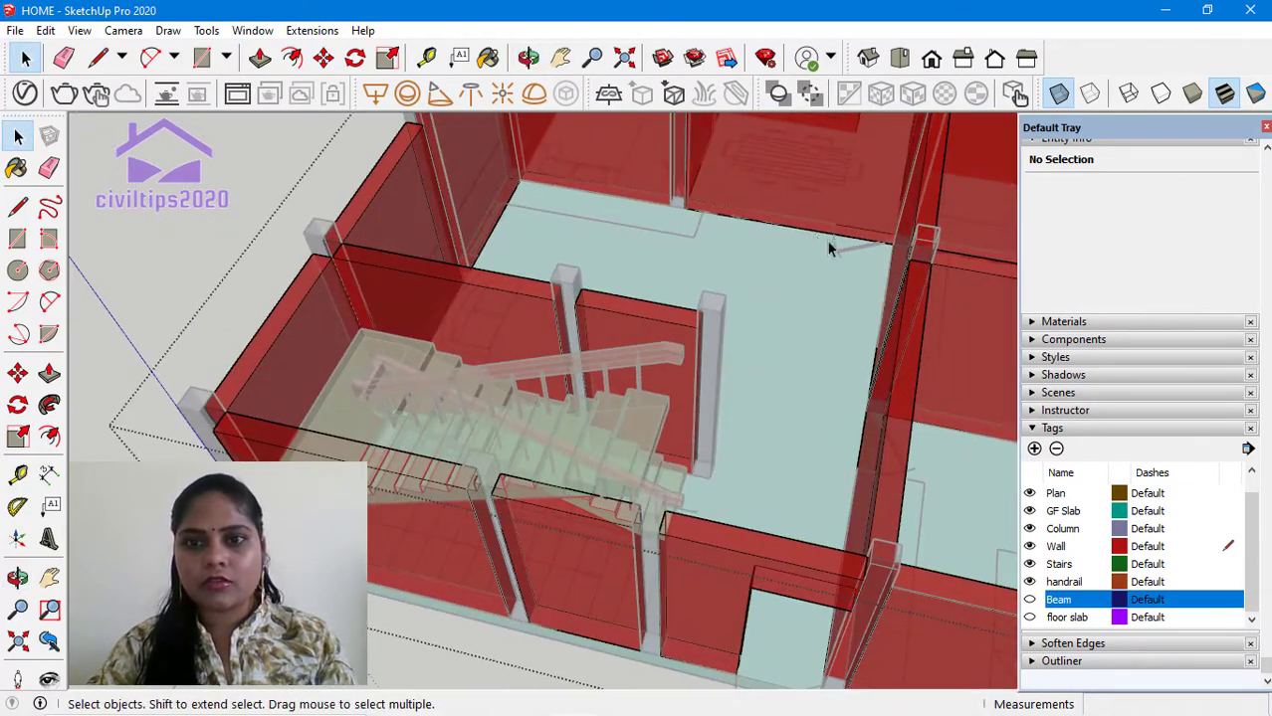
{"action": "scroll", "coordinate": [836, 254], "scroll_direction": "up", "scroll_amount": 1}
{"action": "scroll", "coordinate": [846, 255], "scroll_direction": "down", "scroll_amount": 1}
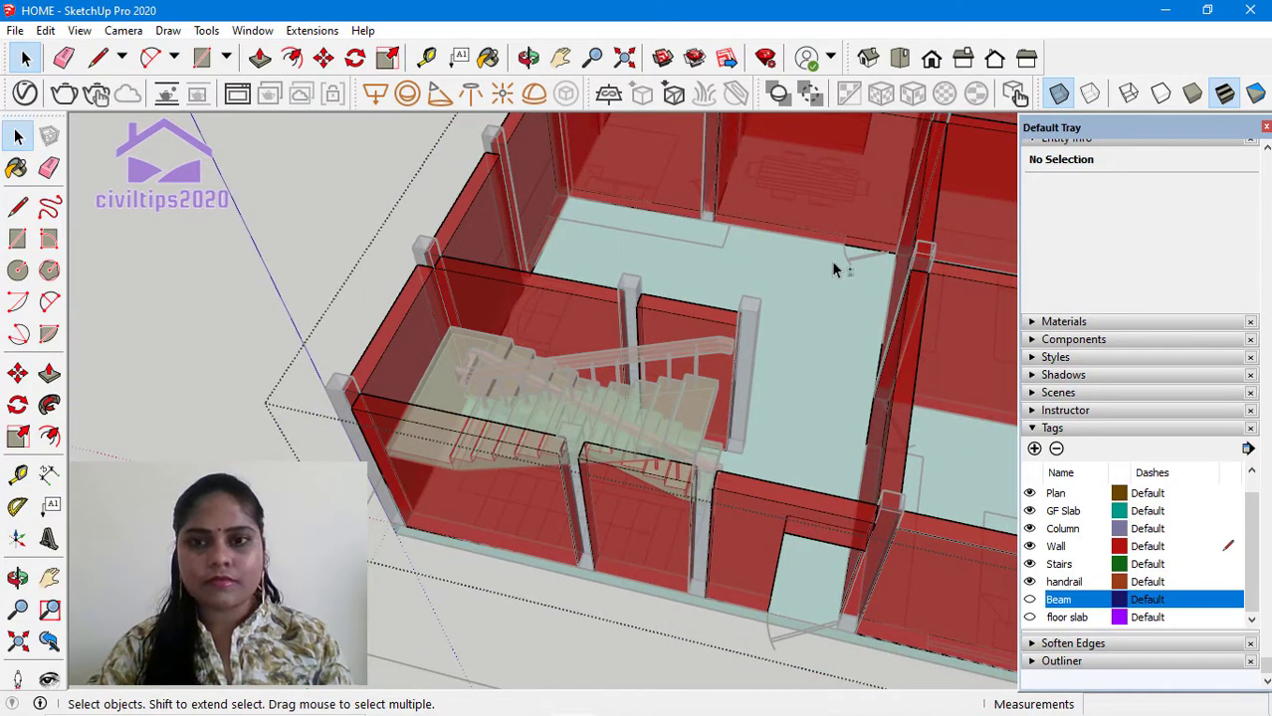
{"action": "mouse_move", "coordinate": [835, 266]}
{"action": "middle_mouse_down"}
{"action": "mouse_move", "coordinate": [841, 239]}
{"action": "mouse_move", "coordinate": [759, 290]}
{"action": "mouse_move", "coordinate": [690, 307]}
{"action": "mouse_move", "coordinate": [732, 264]}
{"action": "mouse_move", "coordinate": [616, 345]}
{"action": "middle_mouse_up"}
{"action": "scroll", "coordinate": [679, 323], "scroll_direction": "up", "scroll_amount": 2}
{"action": "scroll", "coordinate": [680, 325], "scroll_direction": "up", "scroll_amount": 2}
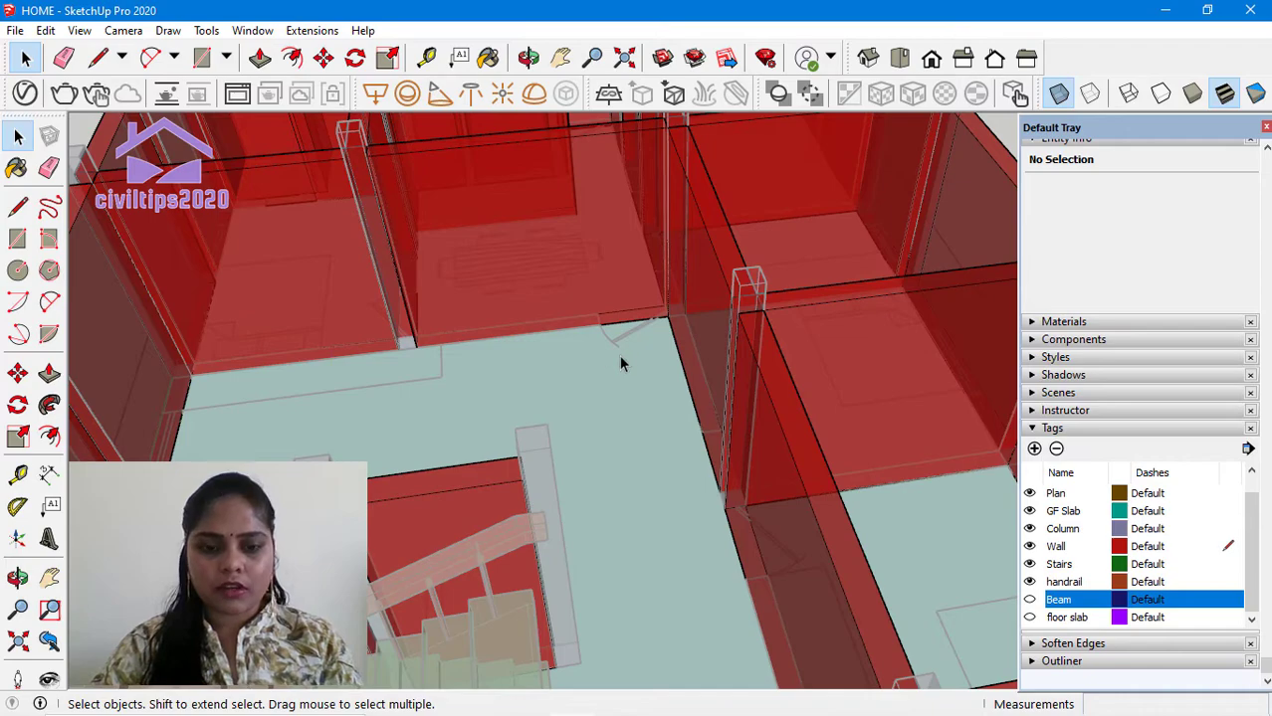
{"action": "key", "text": "r"}
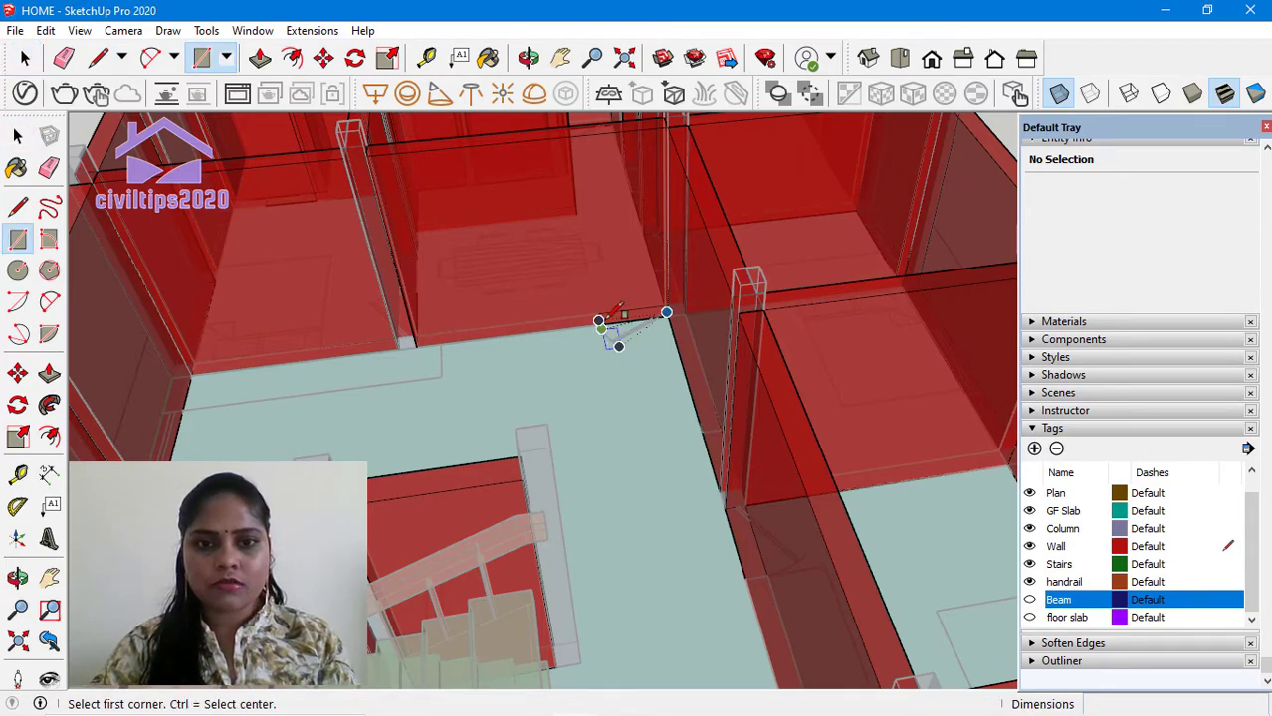
Step: Draw a 7' by 3' rectangle at the hallway wall's base and push it through the wall
{"action": "left_click", "coordinate": [667, 317]}
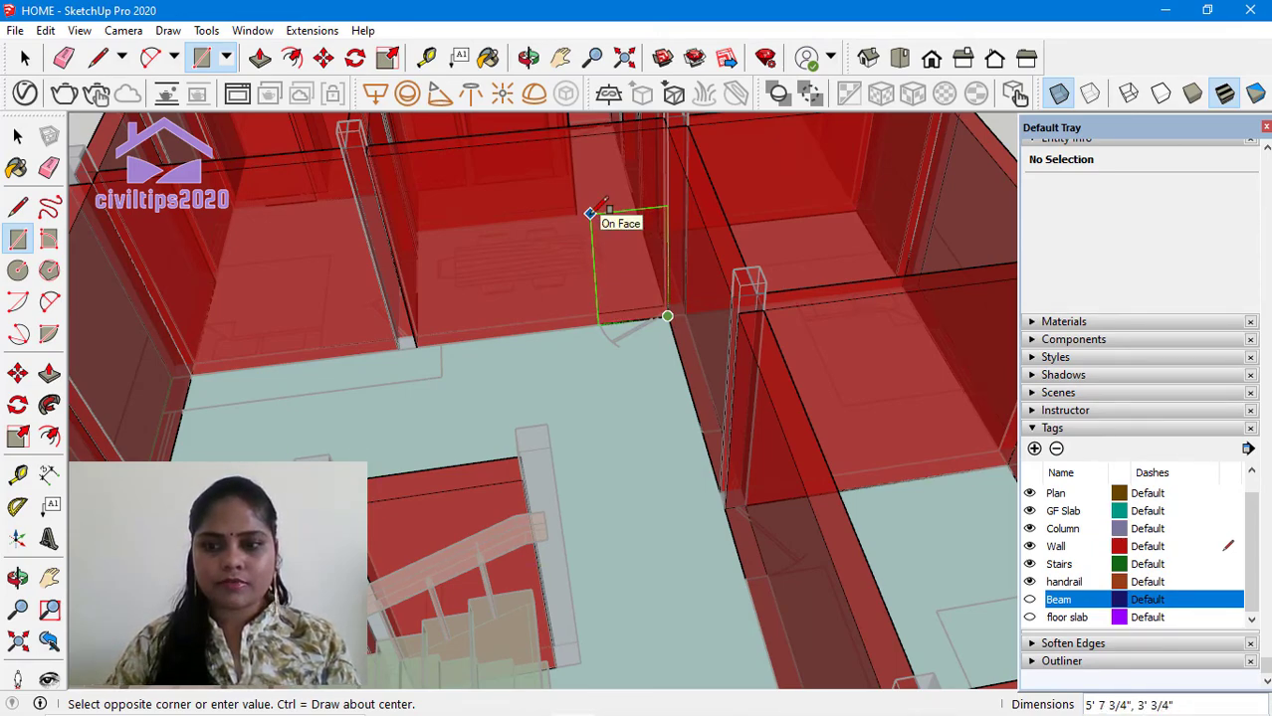
{"action": "type", "text": "7"}
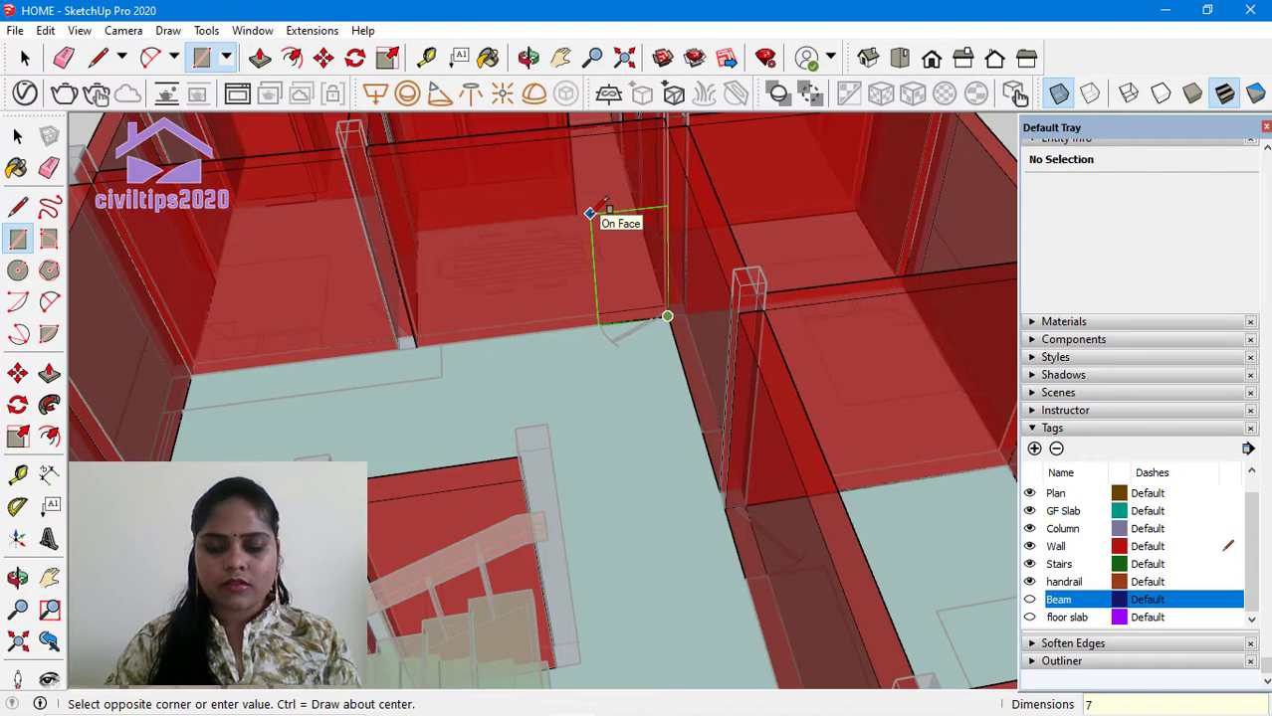
{"action": "type", "text": "',3"}
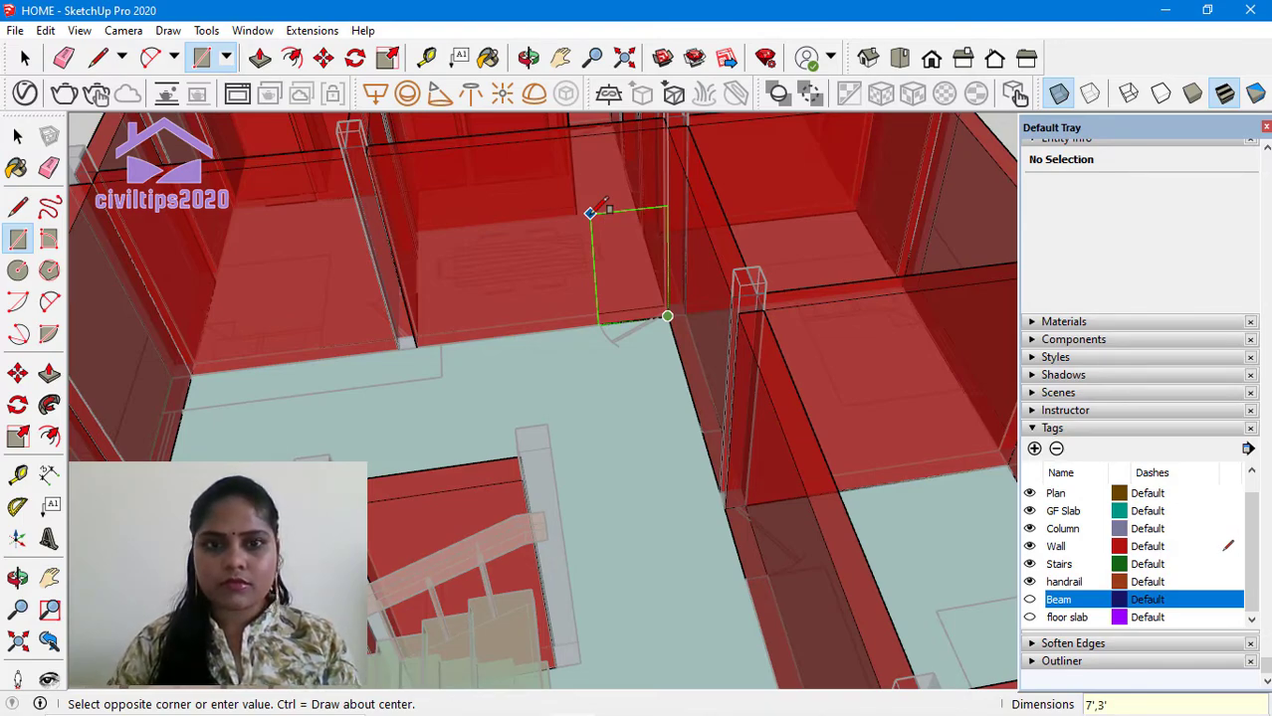
{"action": "key", "text": "Return"}
{"action": "key", "text": "space"}
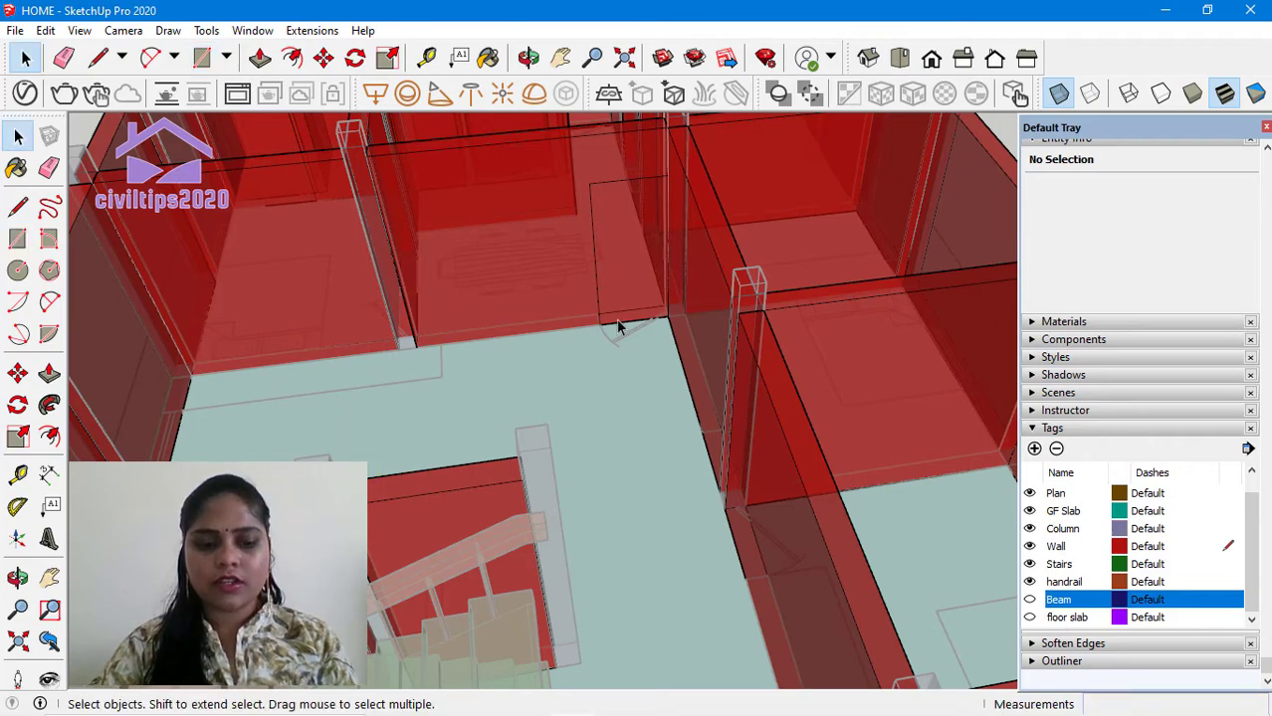
{"action": "key", "text": "p"}
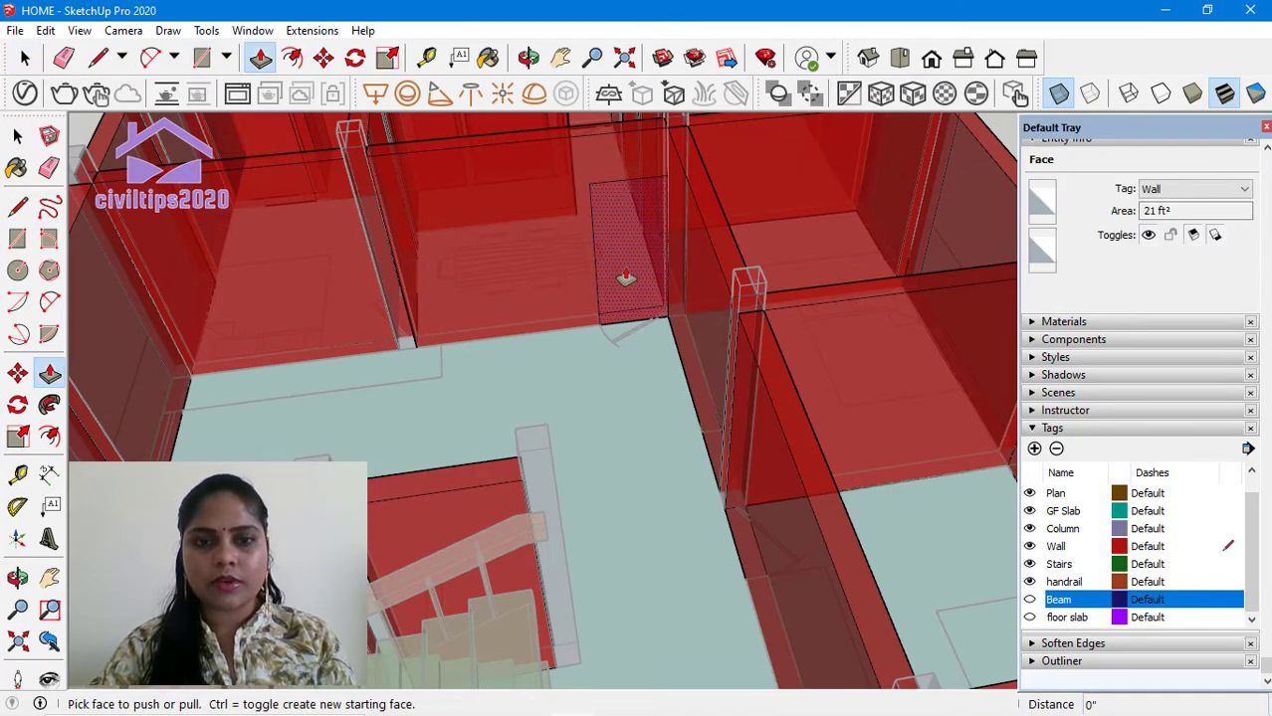
{"action": "left_click", "coordinate": [624, 278]}
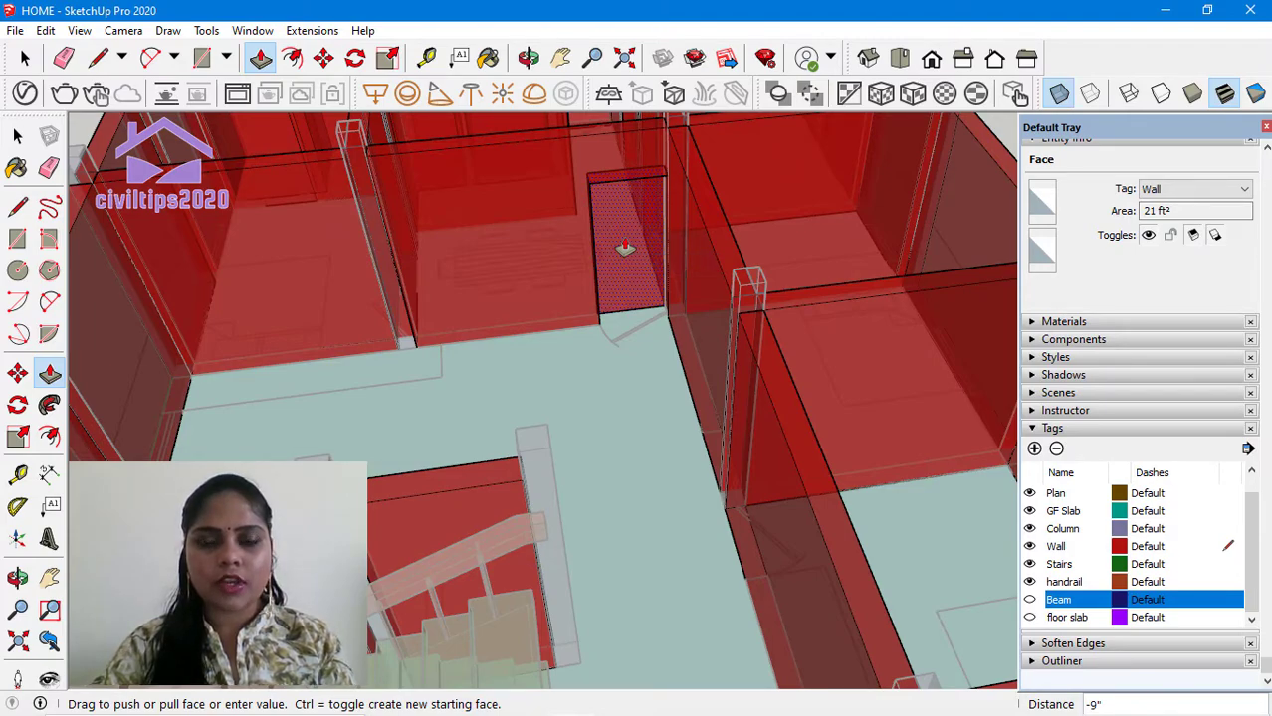
{"action": "left_click", "coordinate": [625, 248]}
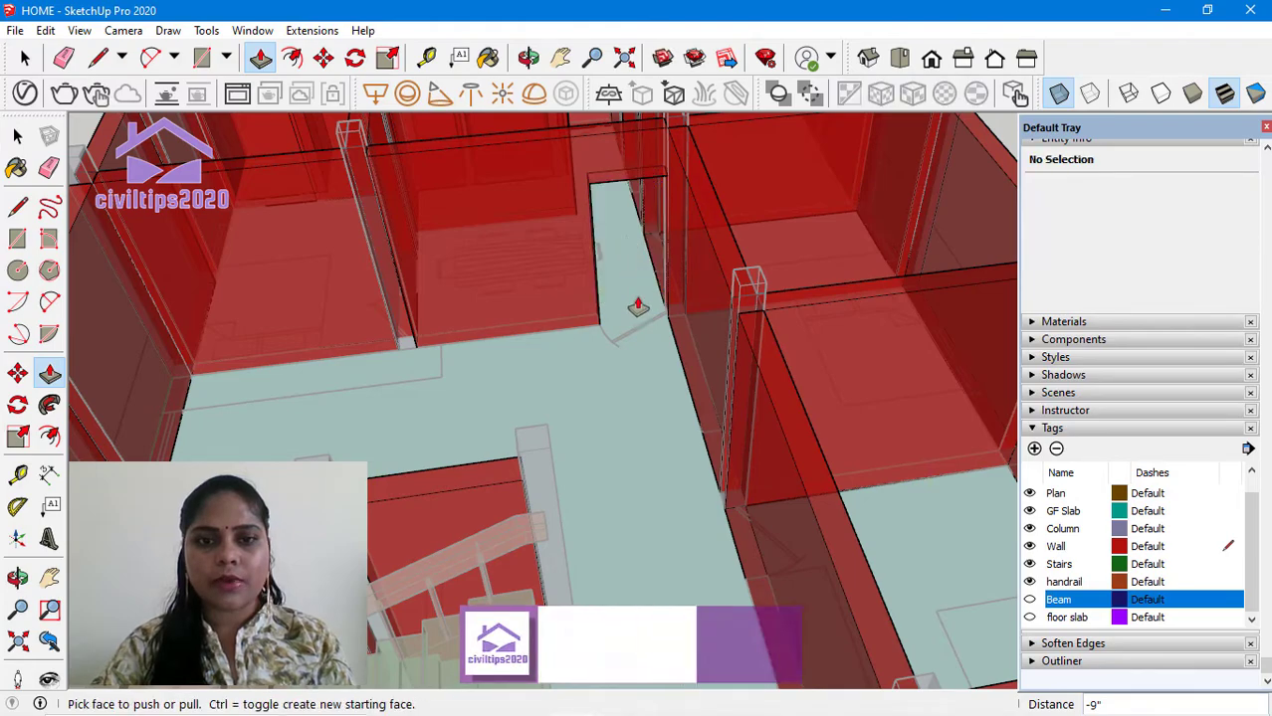
Step: Zoom out and orbit to a front perspective of the whole house
{"action": "key", "text": "space"}
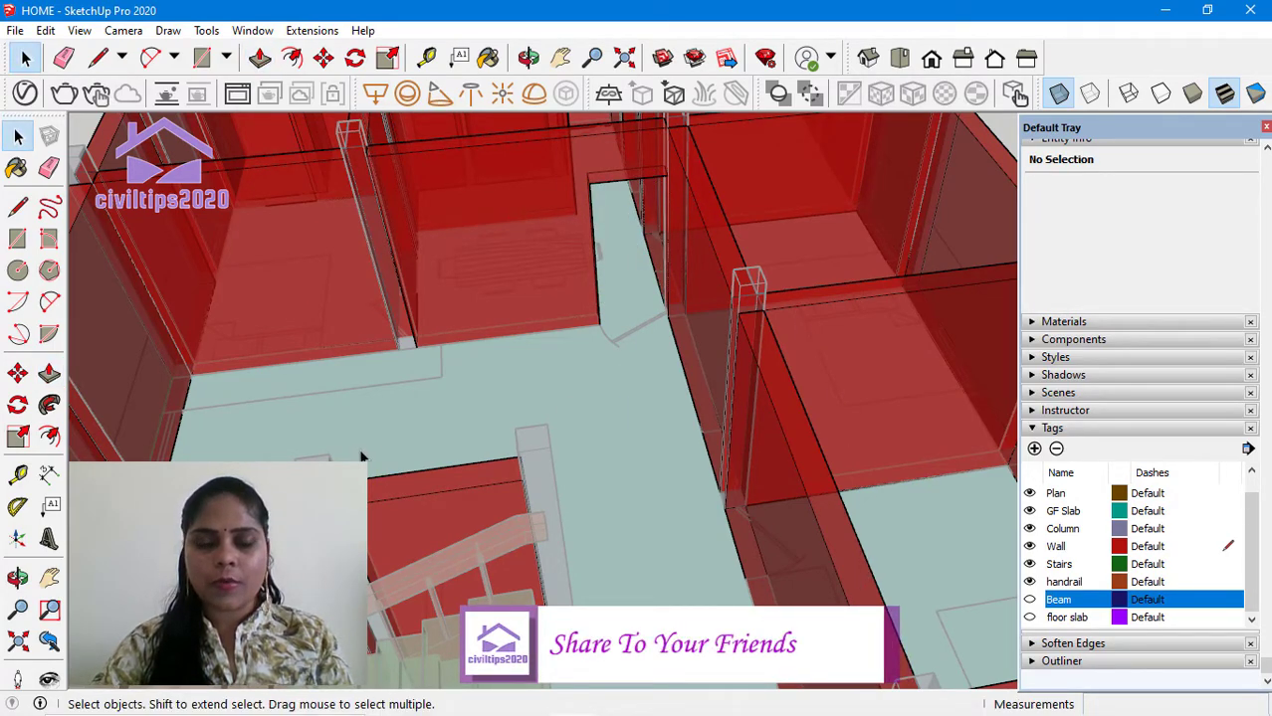
{"action": "scroll", "coordinate": [625, 383], "scroll_direction": "down", "scroll_amount": 3}
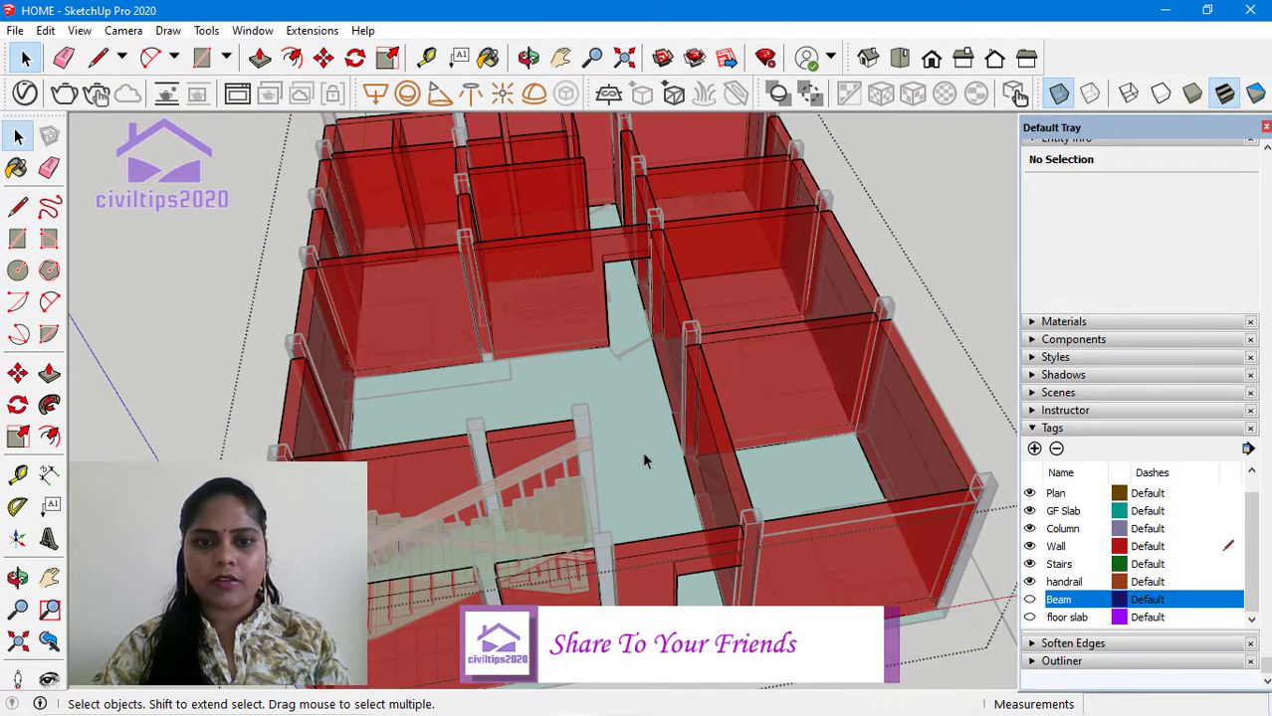
{"action": "scroll", "coordinate": [703, 511], "scroll_direction": "down", "scroll_amount": 2}
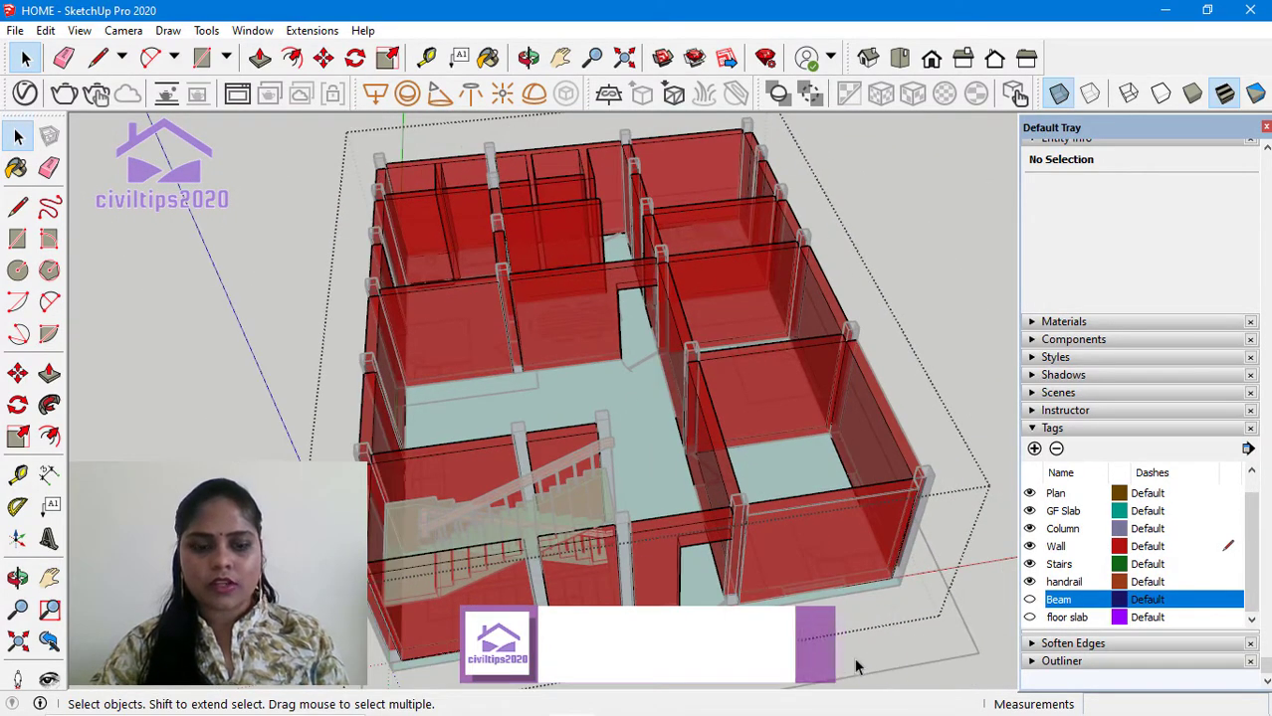
{"action": "middle_click_drag", "start_coordinate": [839, 641], "coordinate": [530, 609]}
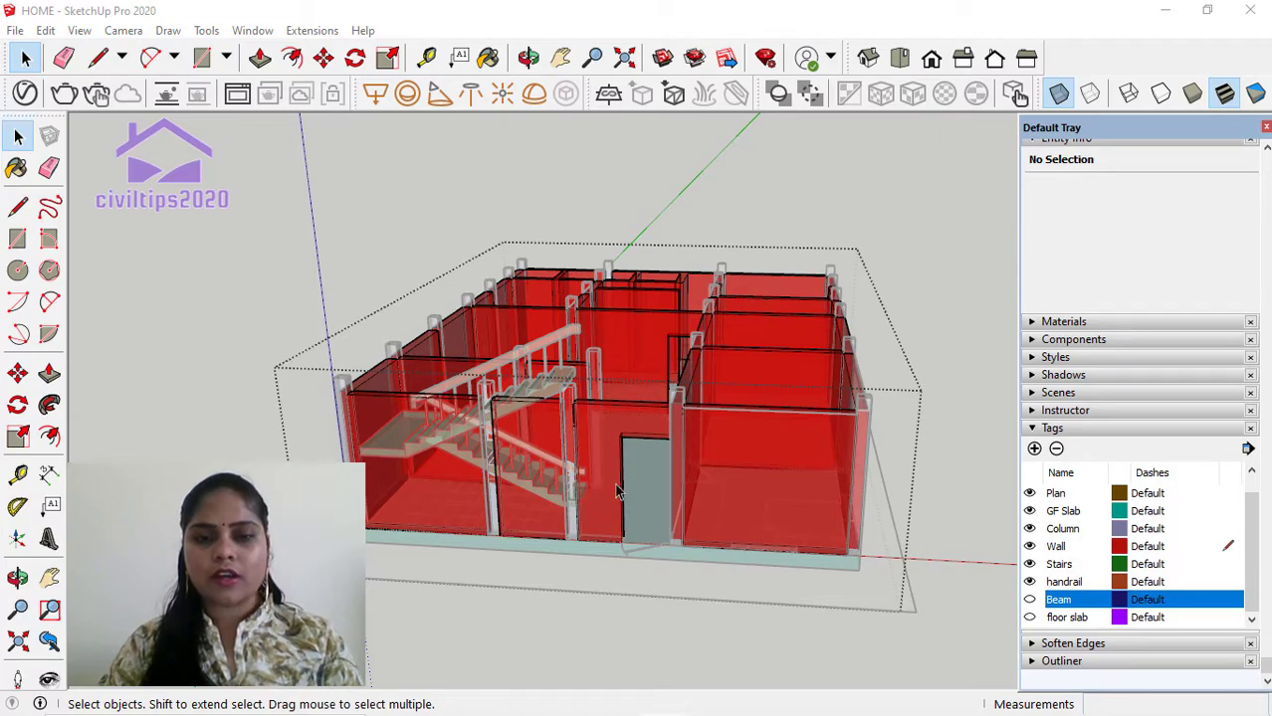
{"action": "middle_click_drag", "start_coordinate": [952, 474], "coordinate": [609, 447]}
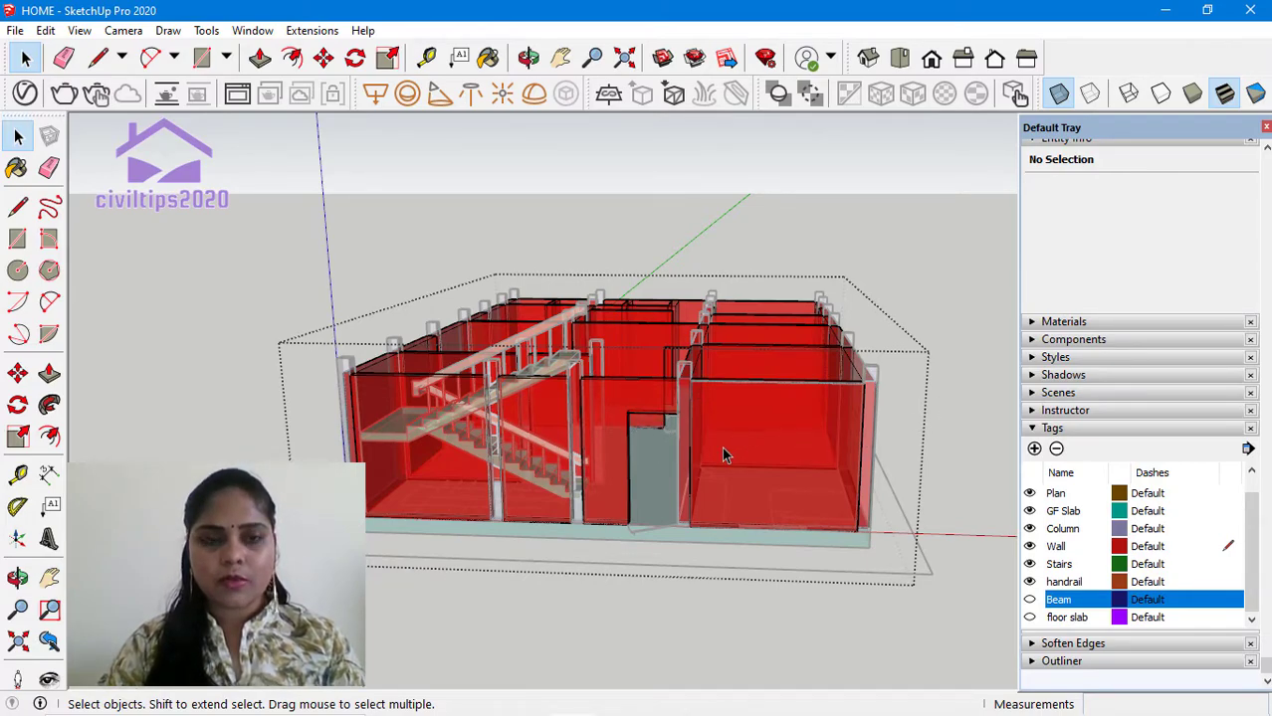
Step: Take a tape measurement from the door opening's corner, leaving a guide line
{"action": "left_click", "coordinate": [426, 58]}
{"action": "scroll", "coordinate": [709, 403], "scroll_direction": "up", "scroll_amount": 3}
{"action": "scroll", "coordinate": [711, 435], "scroll_direction": "up", "scroll_amount": 2}
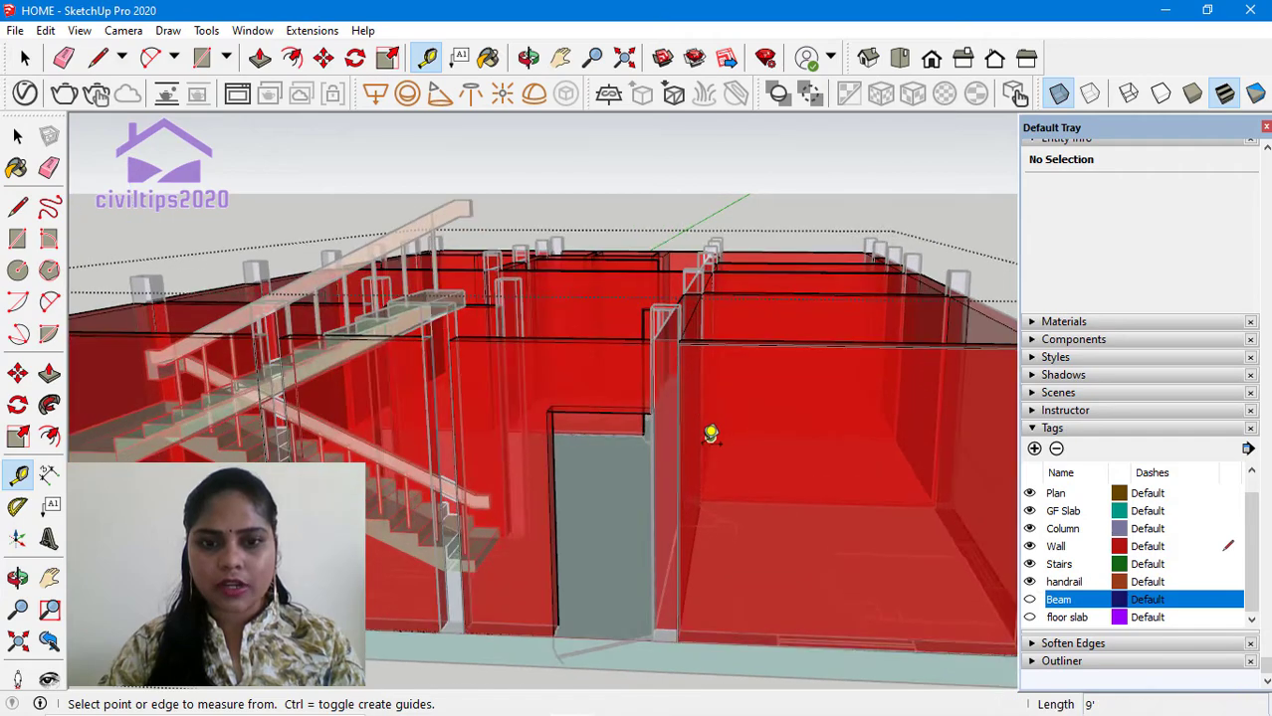
{"action": "scroll", "coordinate": [710, 434], "scroll_direction": "up", "scroll_amount": 1}
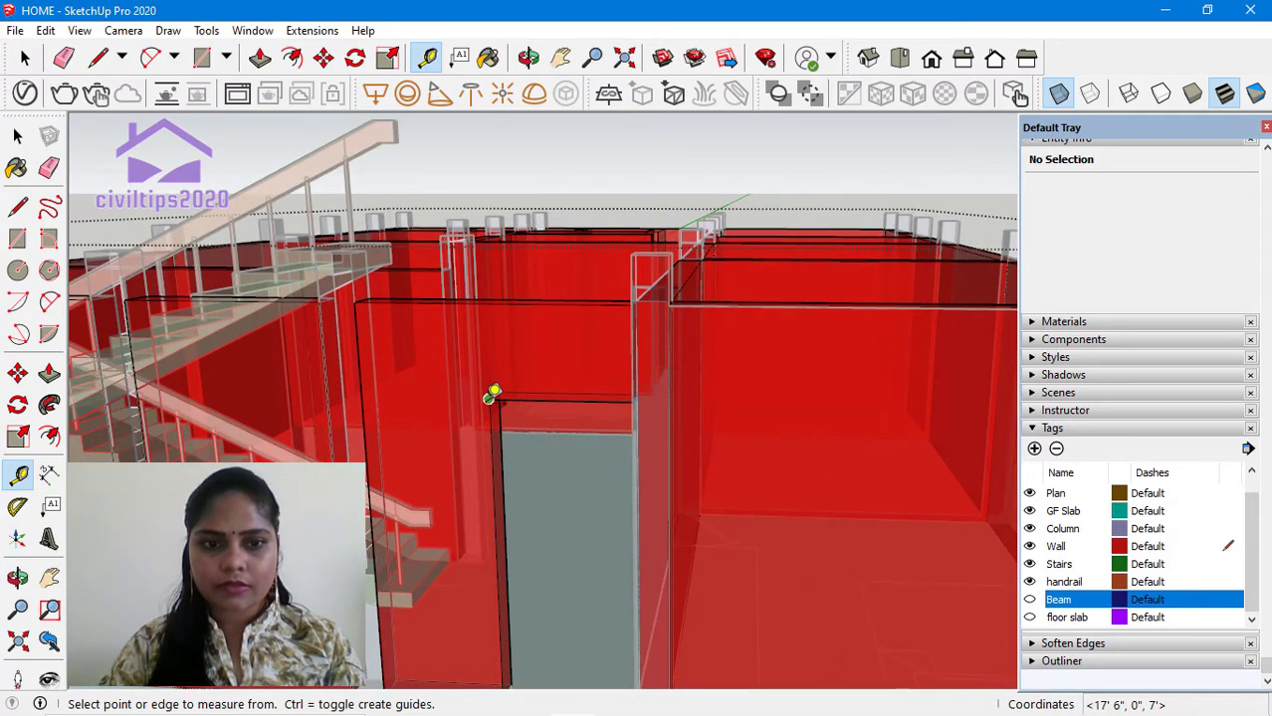
{"action": "left_click", "coordinate": [492, 396]}
{"action": "scroll", "coordinate": [709, 400], "scroll_direction": "down", "scroll_amount": 2}
{"action": "scroll", "coordinate": [892, 406], "scroll_direction": "down", "scroll_amount": 3}
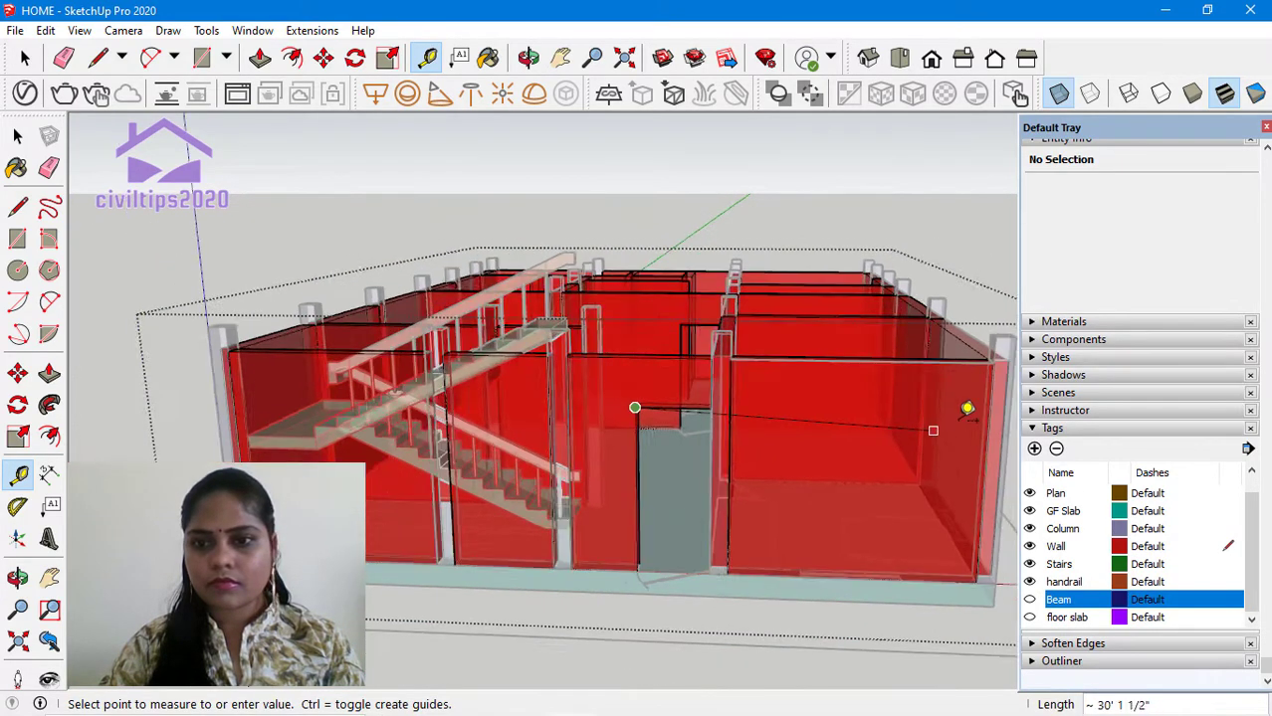
{"action": "scroll", "coordinate": [967, 410], "scroll_direction": "down", "scroll_amount": 2}
{"action": "middle_click_drag", "start_coordinate": [988, 406], "coordinate": [967, 365]}
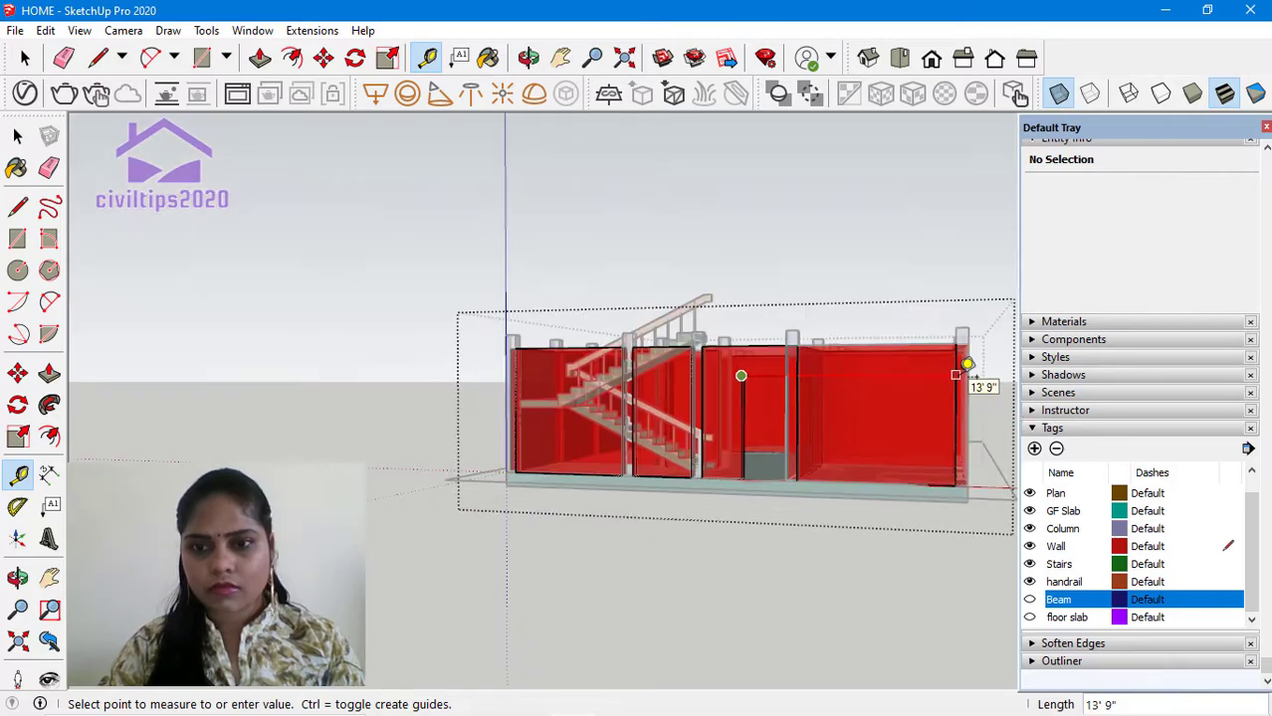
{"action": "left_click", "coordinate": [967, 365]}
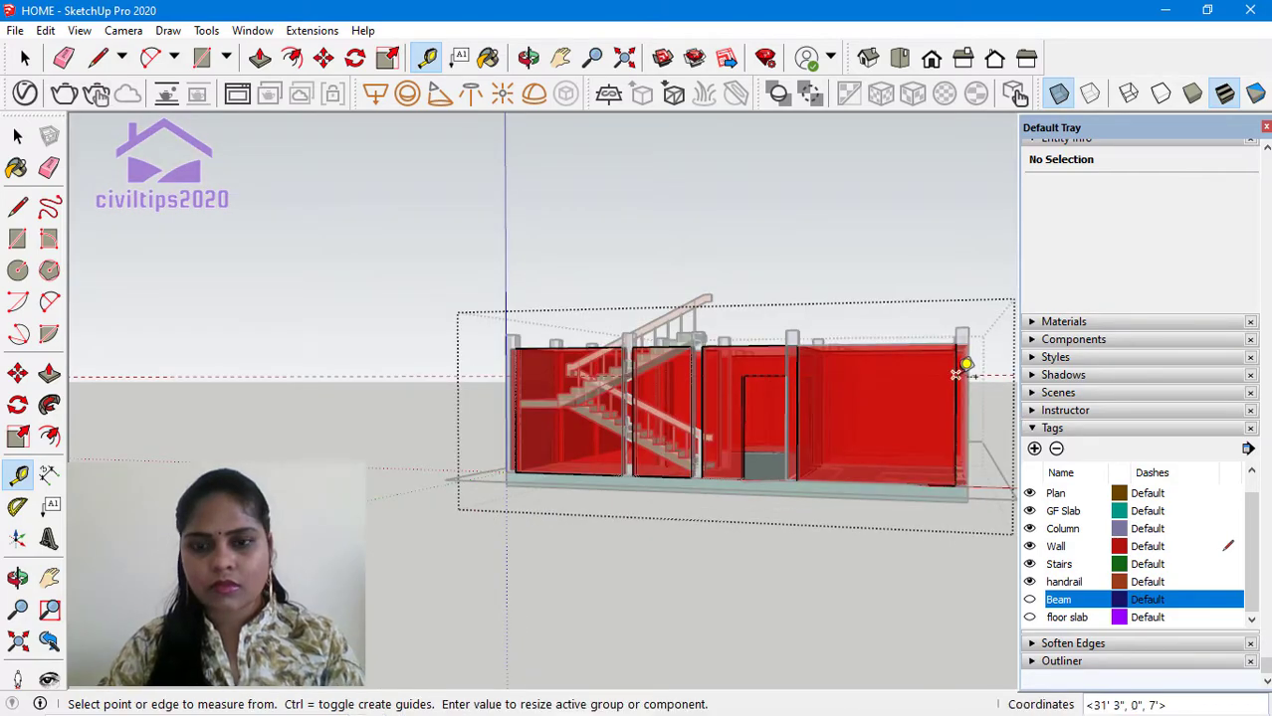
{"action": "key", "text": "space"}
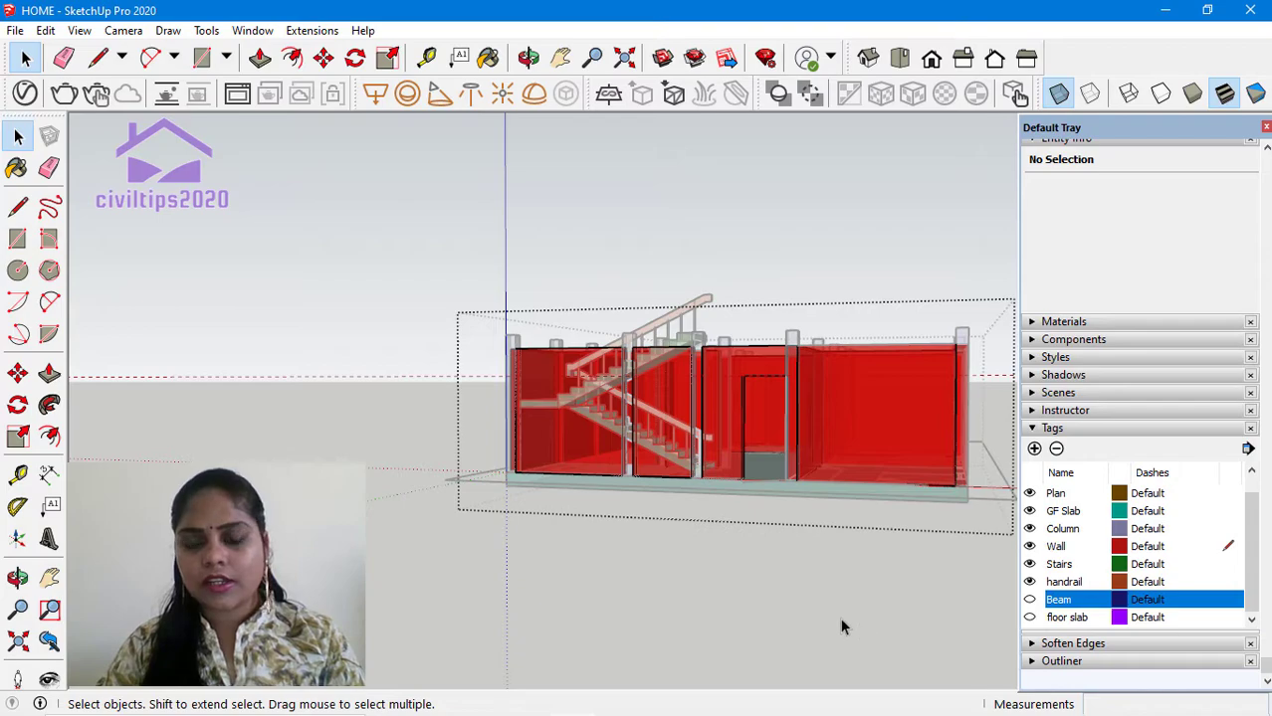
Step: Measure from the beam endpoint at the wall base to the wall top, reading 9'
{"action": "middle_click_drag", "start_coordinate": [841, 627], "coordinate": [874, 631]}
{"action": "scroll", "coordinate": [928, 499], "scroll_direction": "up", "scroll_amount": 2}
{"action": "scroll", "coordinate": [897, 518], "scroll_direction": "up", "scroll_amount": 2}
{"action": "scroll", "coordinate": [885, 507], "scroll_direction": "up", "scroll_amount": 2}
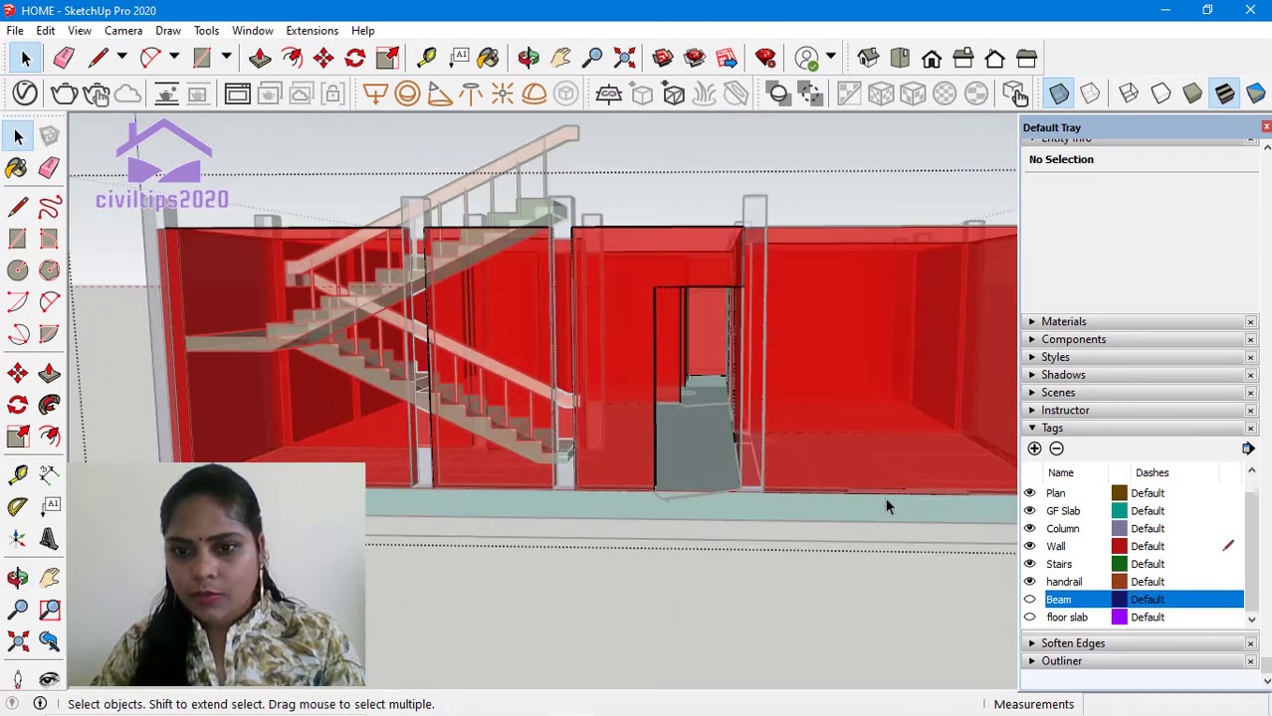
{"action": "middle_click_drag", "start_coordinate": [886, 508], "coordinate": [834, 538]}
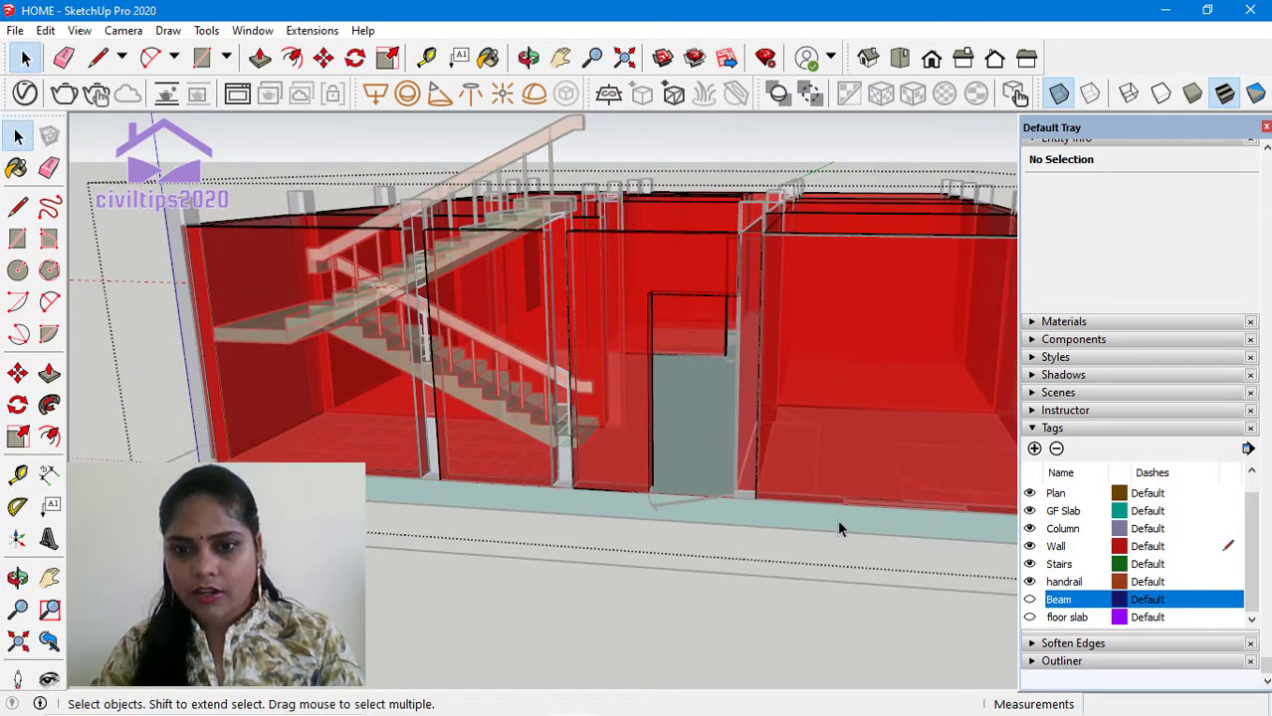
{"action": "key", "text": "t"}
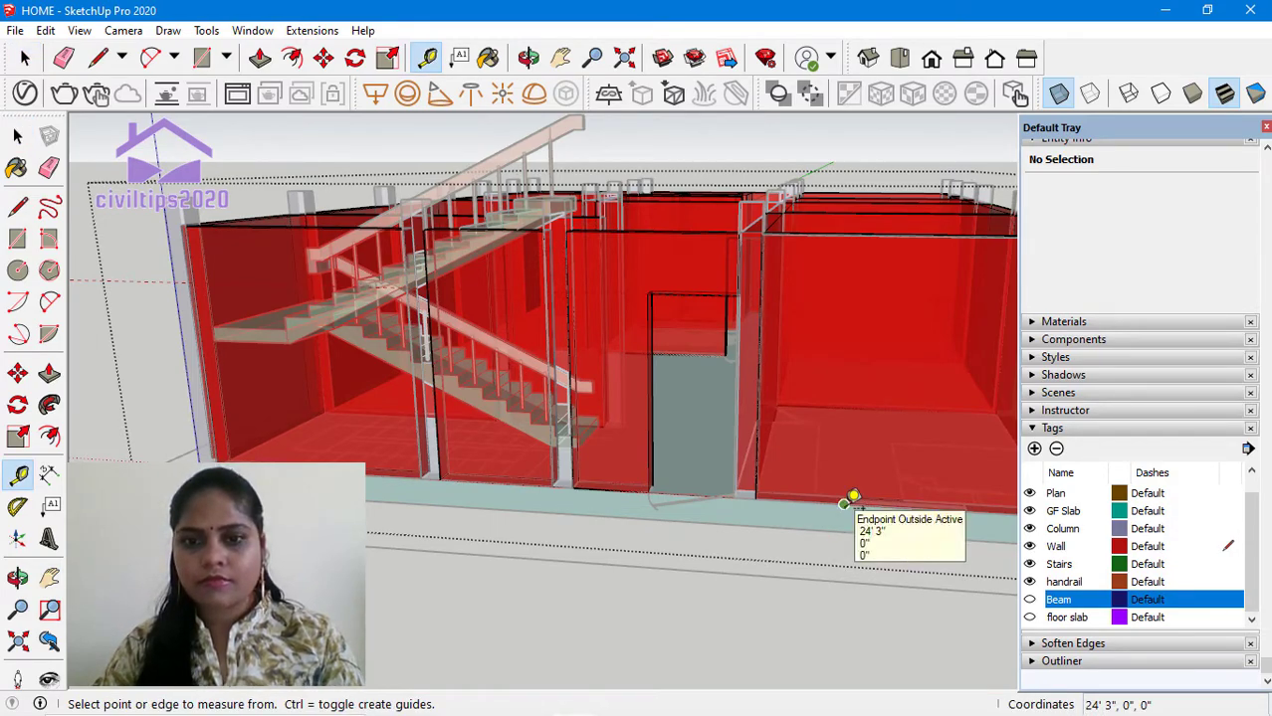
{"action": "left_click", "coordinate": [844, 504]}
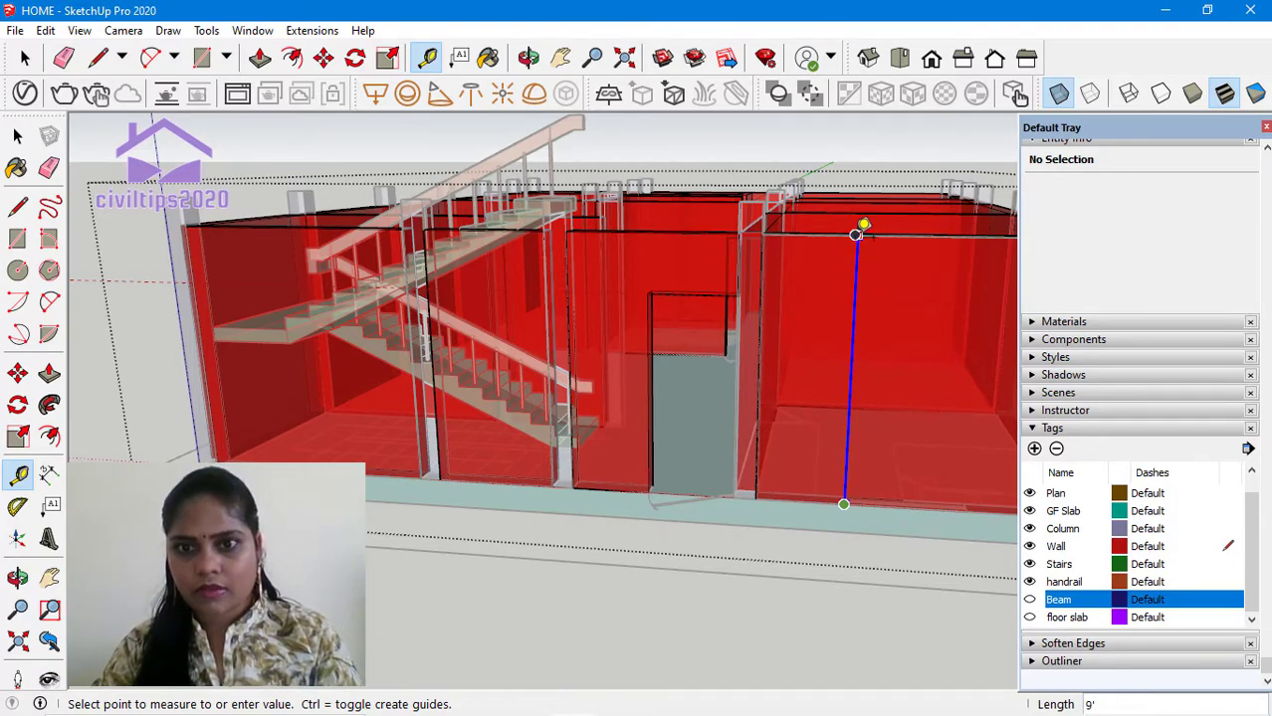
{"action": "left_click", "coordinate": [856, 234]}
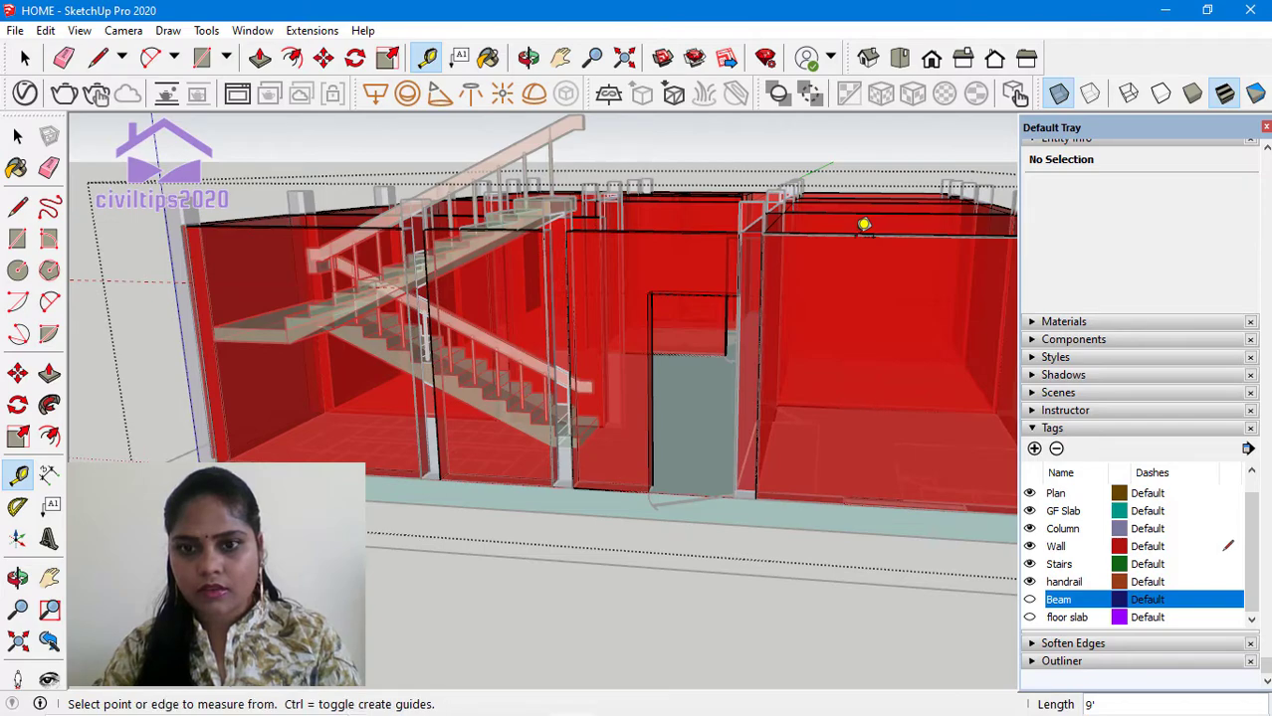
{"action": "key", "text": "space"}
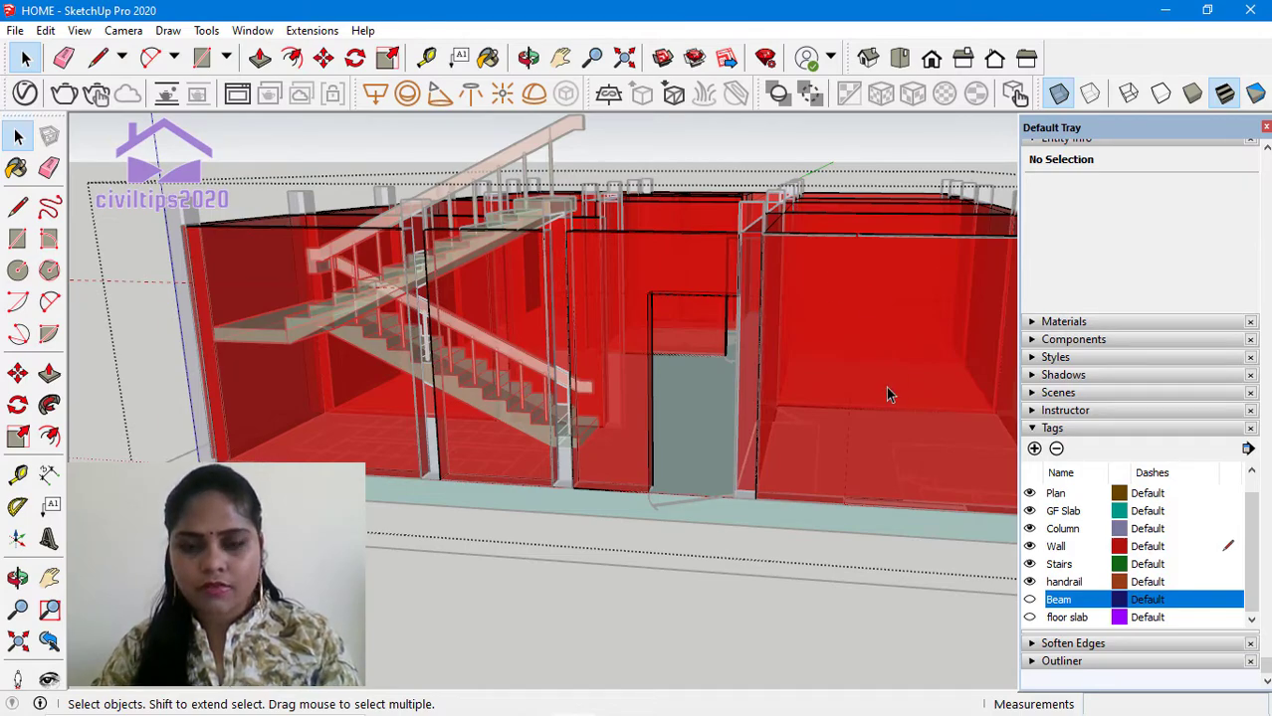
Step: Draw a 4' by 4' window square on the front wall, right of the doorway
{"action": "key", "text": "r"}
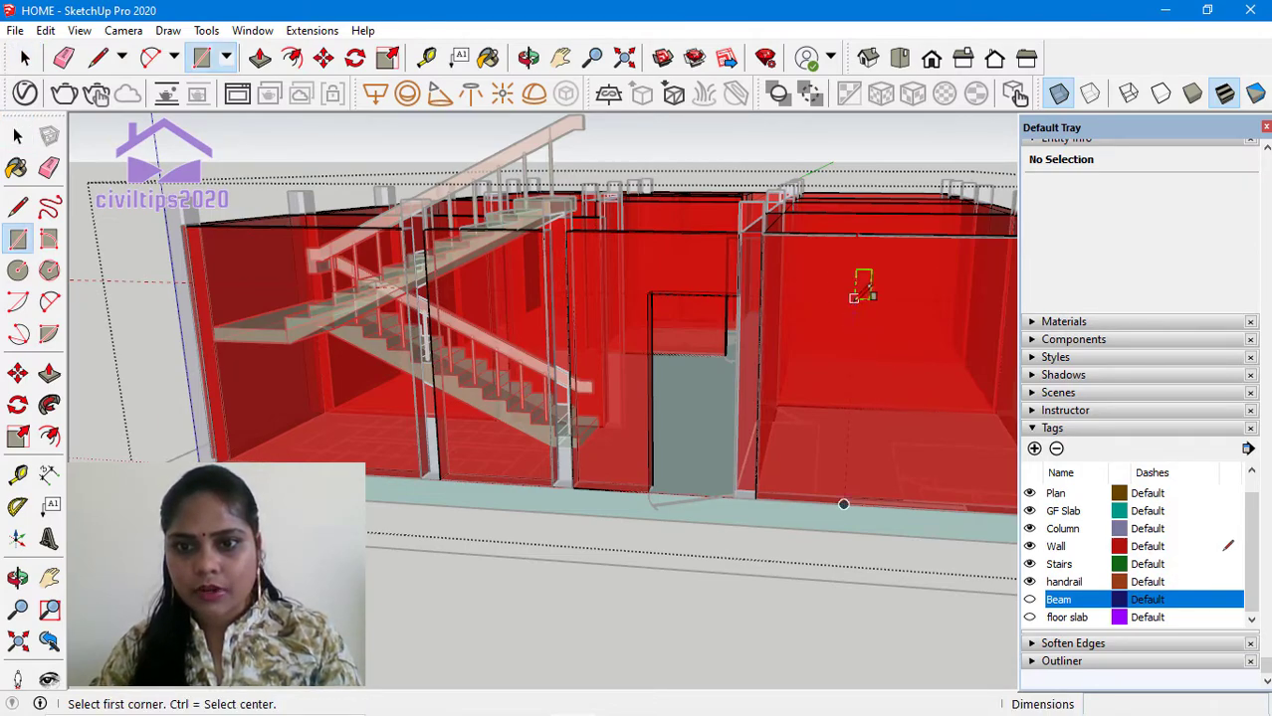
{"action": "left_click", "coordinate": [853, 297]}
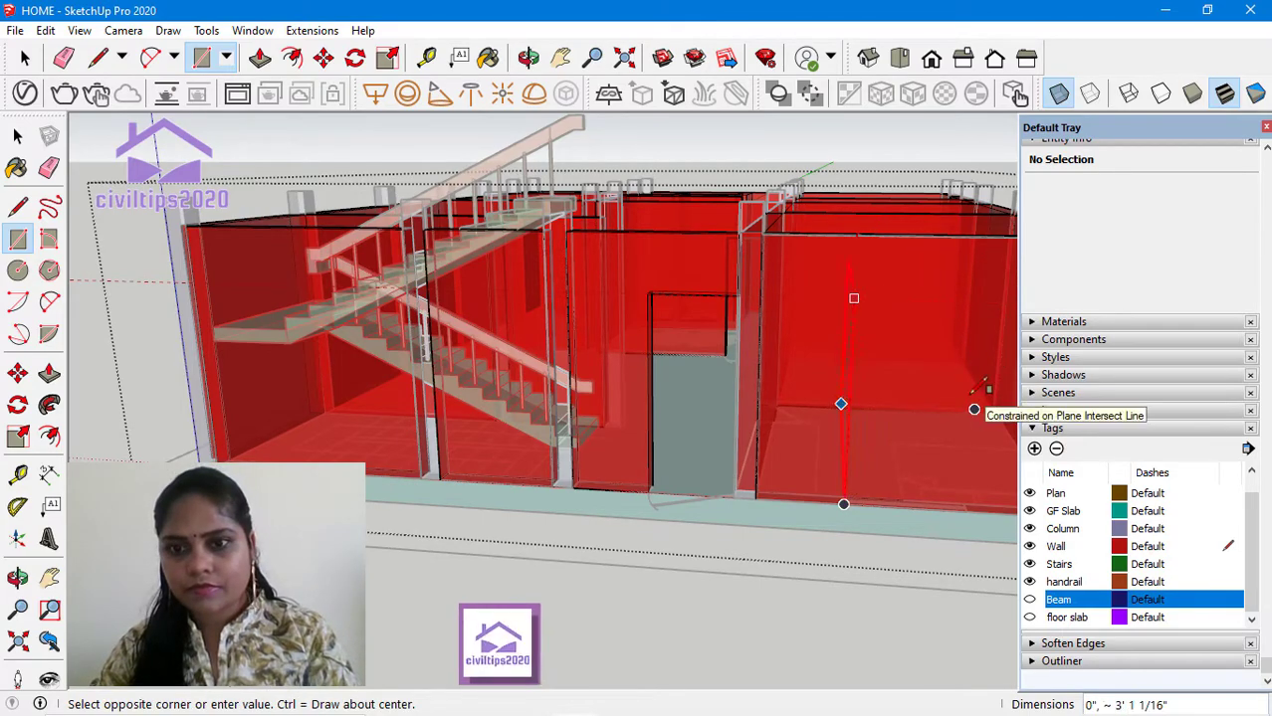
{"action": "scroll", "coordinate": [986, 398], "scroll_direction": "down", "scroll_amount": 3}
{"action": "scroll", "coordinate": [975, 390], "scroll_direction": "down", "scroll_amount": 2}
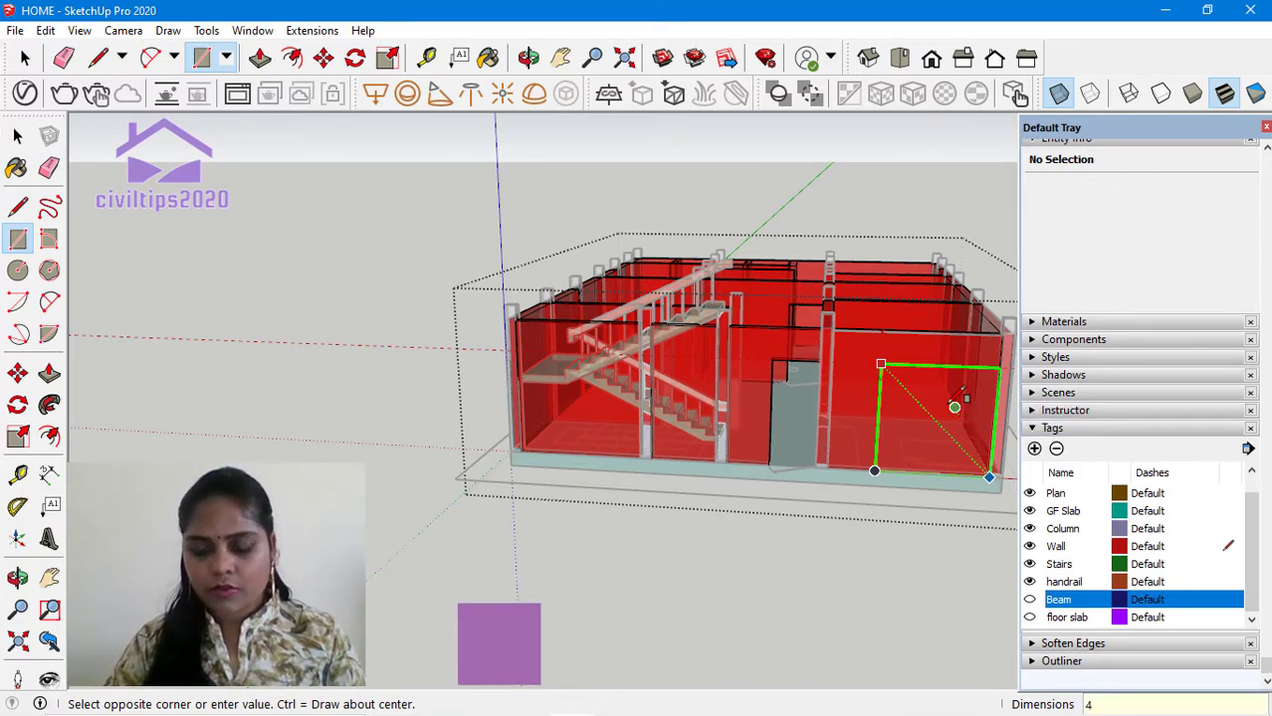
{"action": "type", "text": "4'"}
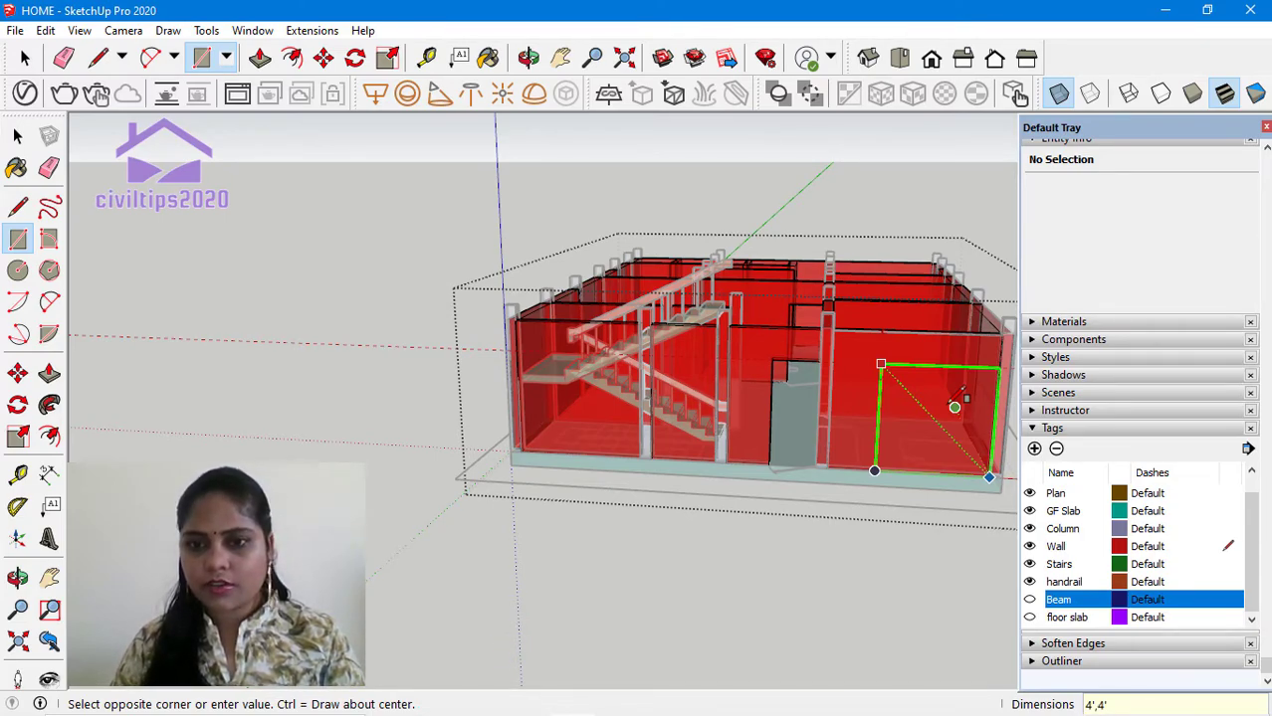
{"action": "key", "text": "Return"}
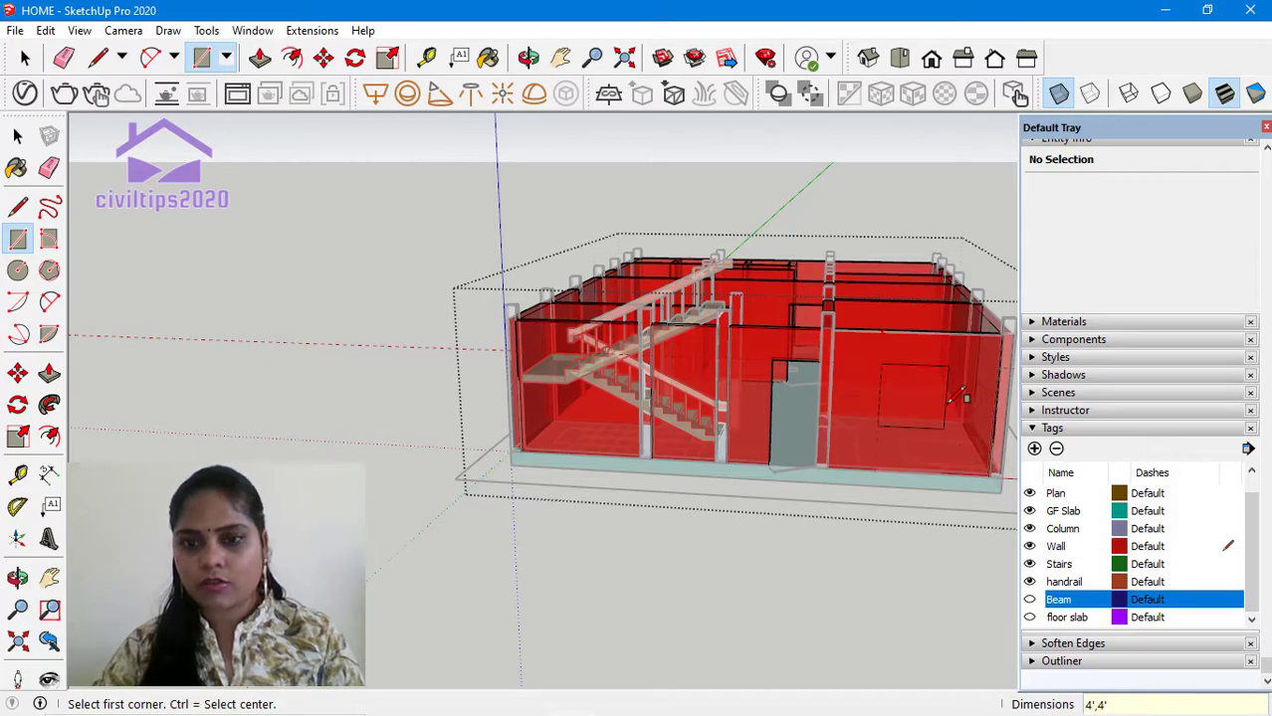
{"action": "key", "text": "space"}
{"action": "scroll", "coordinate": [909, 408], "scroll_direction": "up", "scroll_amount": 1}
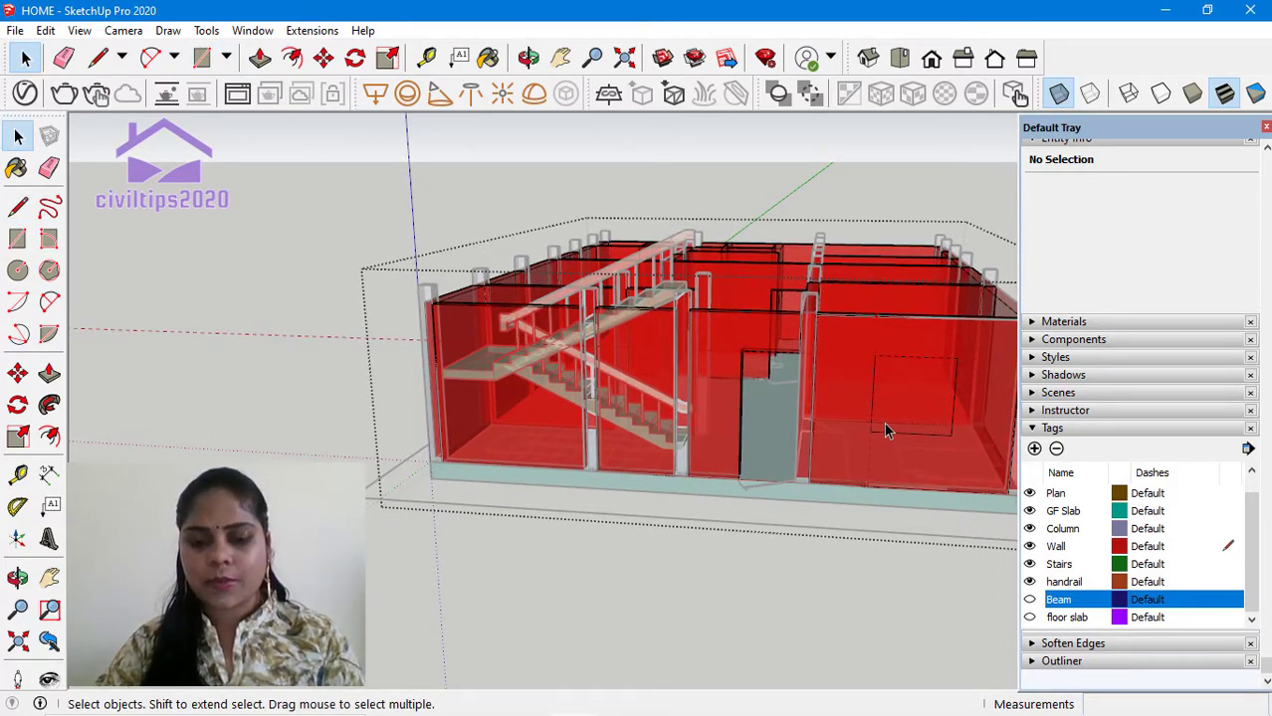
Step: Push the 4' square 9" through the front wall to open the window
{"action": "key", "text": "p"}
{"action": "left_click", "coordinate": [888, 418]}
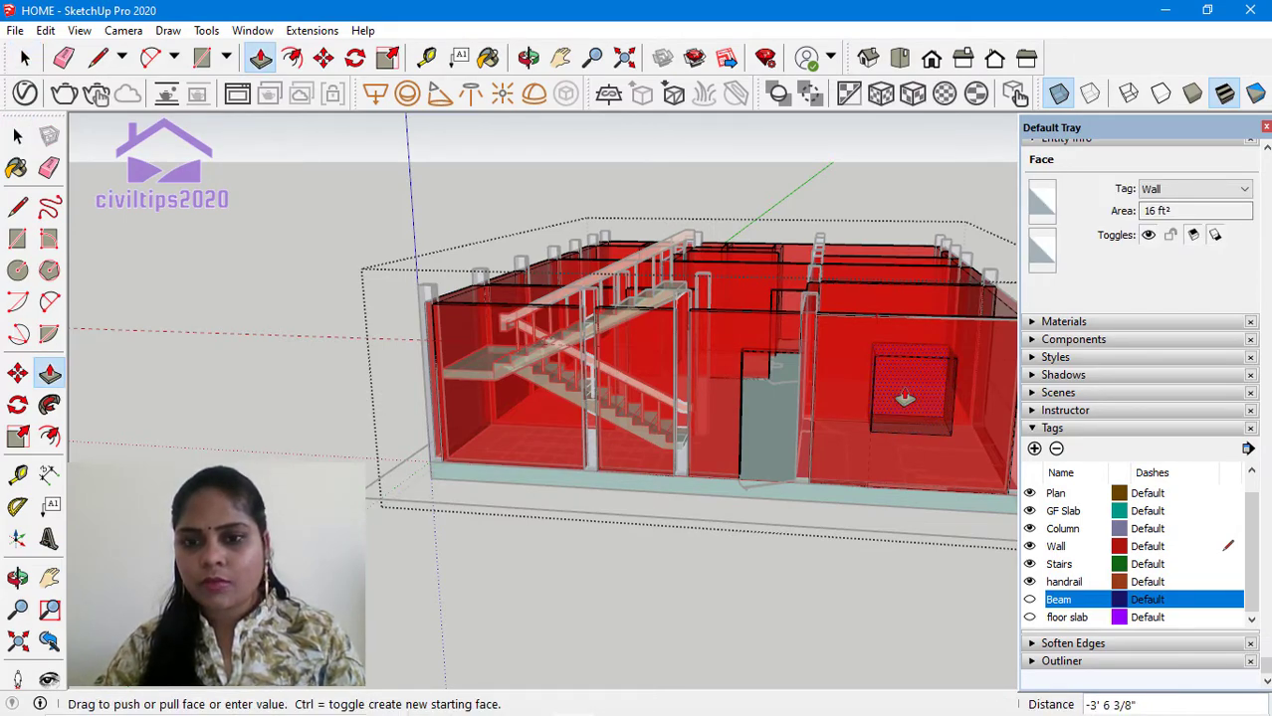
{"action": "type", "text": "9"}
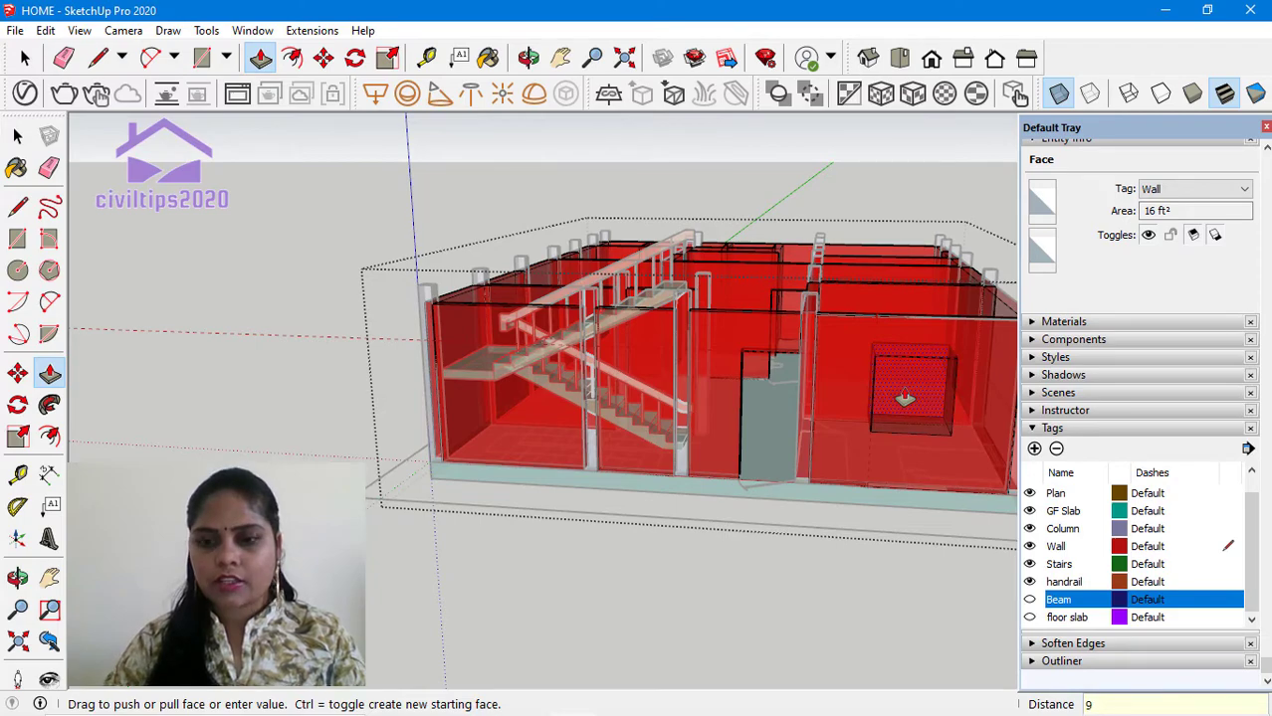
{"action": "key", "text": "Return"}
{"action": "key", "text": "space"}
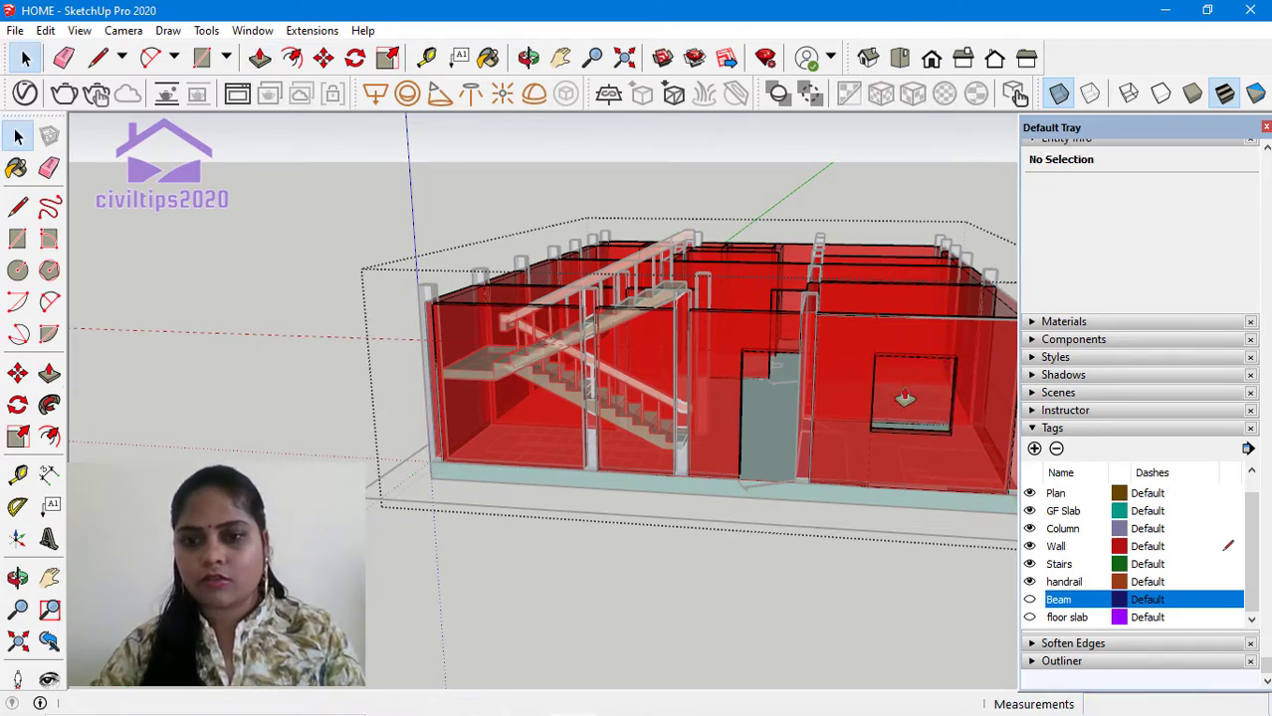
{"action": "middle_click_drag", "start_coordinate": [904, 400], "coordinate": [903, 490]}
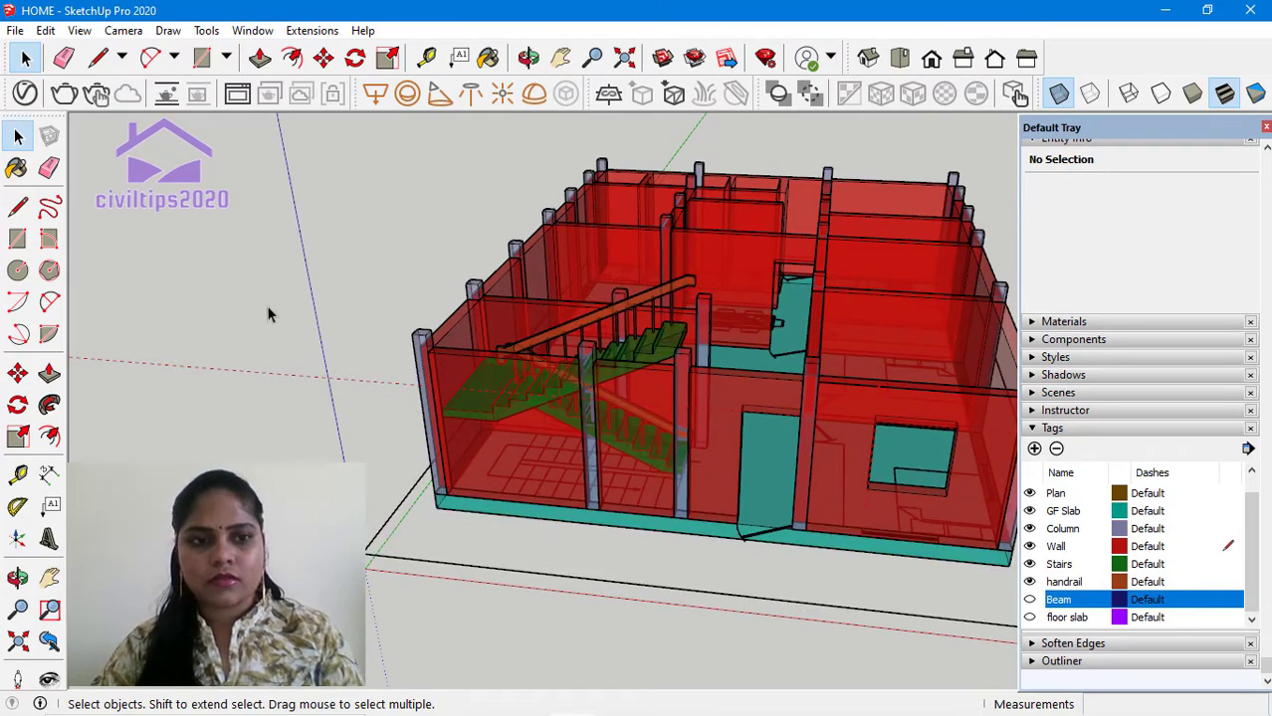
Step: Open the house group for editing and delete the leftover measuring guide line
{"action": "key", "text": "ctrl+a"}
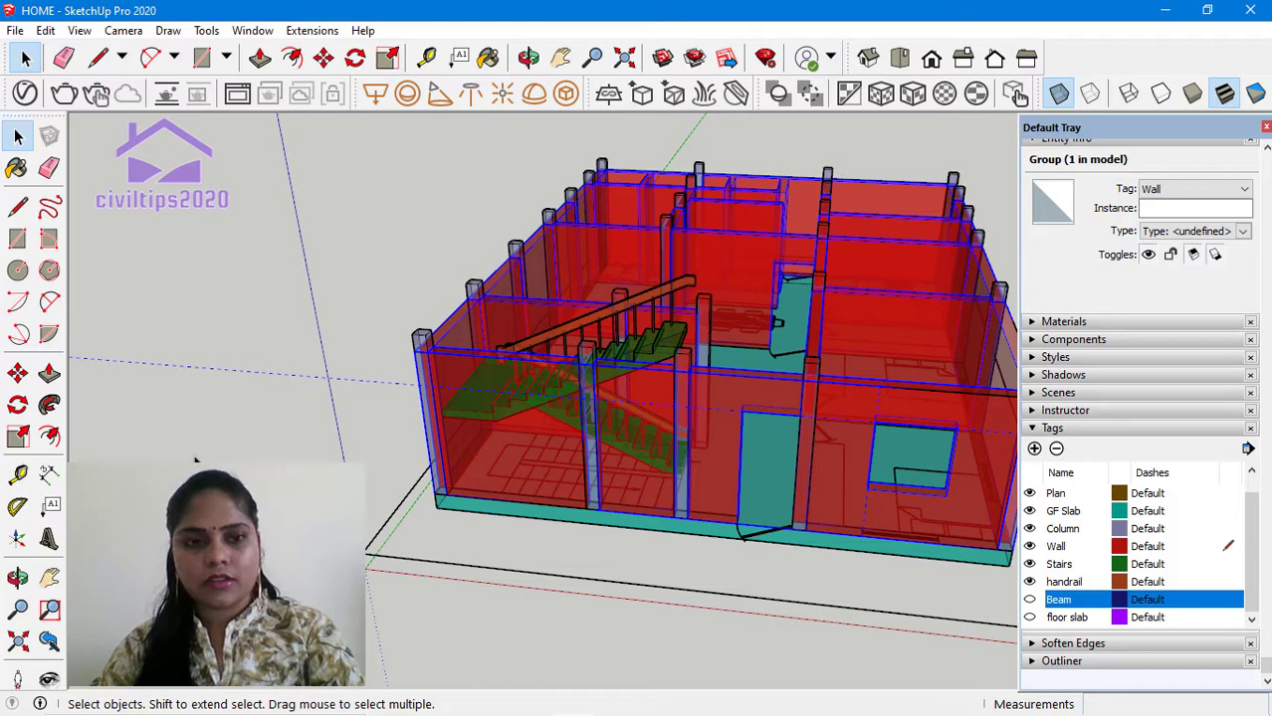
{"action": "double_click", "coordinate": [871, 401]}
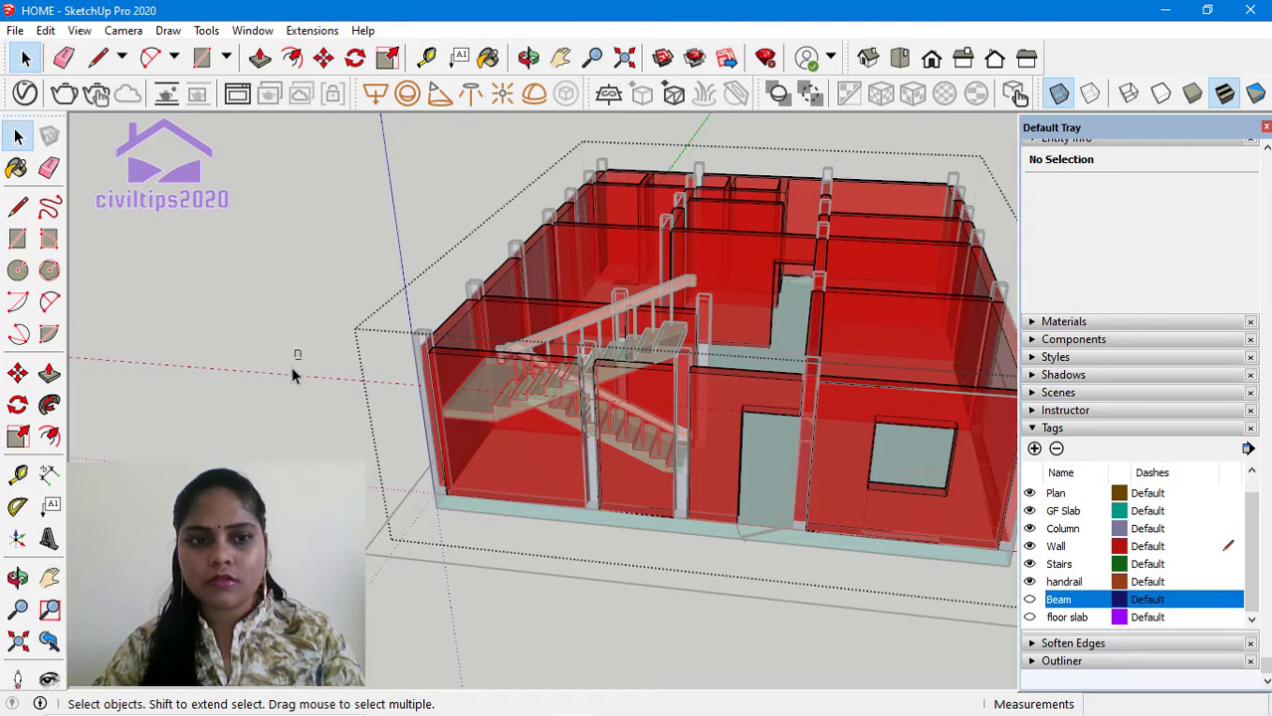
{"action": "left_click_drag", "start_coordinate": [291, 367], "coordinate": [268, 406]}
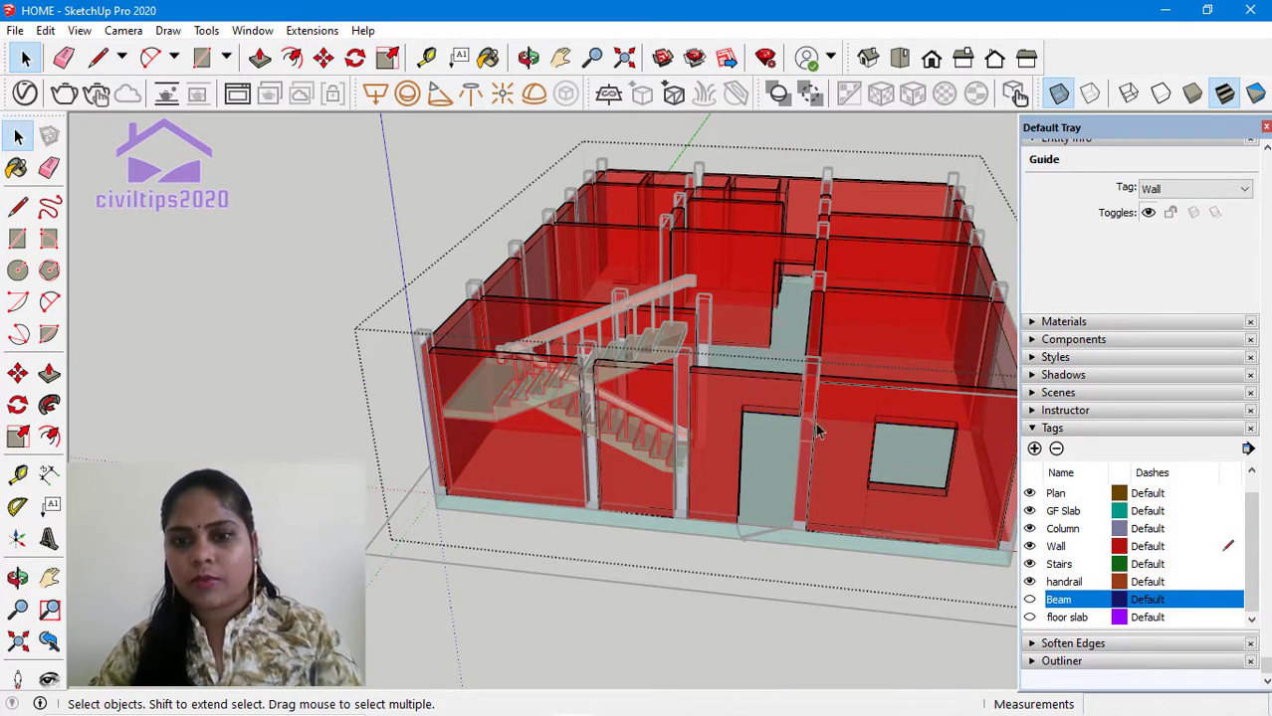
{"action": "key", "text": "ctrl+t"}
Step: Delete the leftover guide point, then orbit to a low front view of the house
{"action": "middle_click_drag", "start_coordinate": [884, 522], "coordinate": [877, 437]}
{"action": "scroll", "coordinate": [878, 438], "scroll_direction": "up", "scroll_amount": 2}
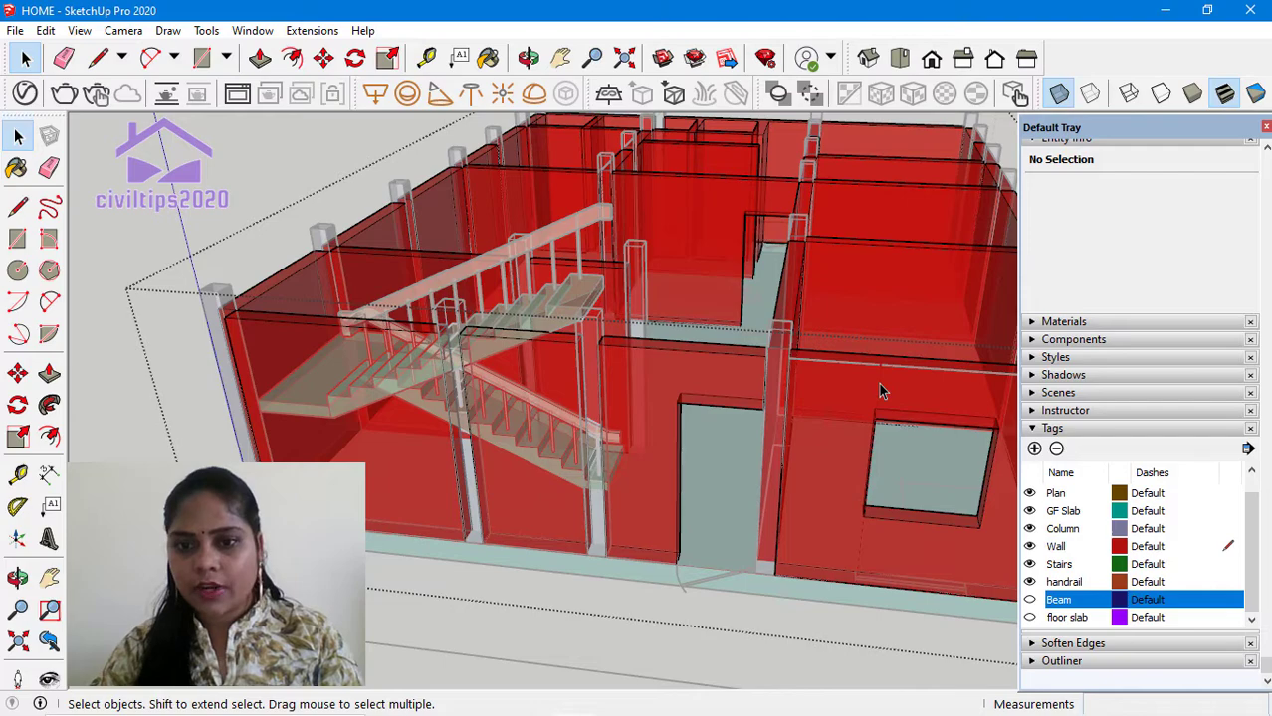
{"action": "left_click", "coordinate": [878, 388]}
{"action": "key", "text": "Delete"}
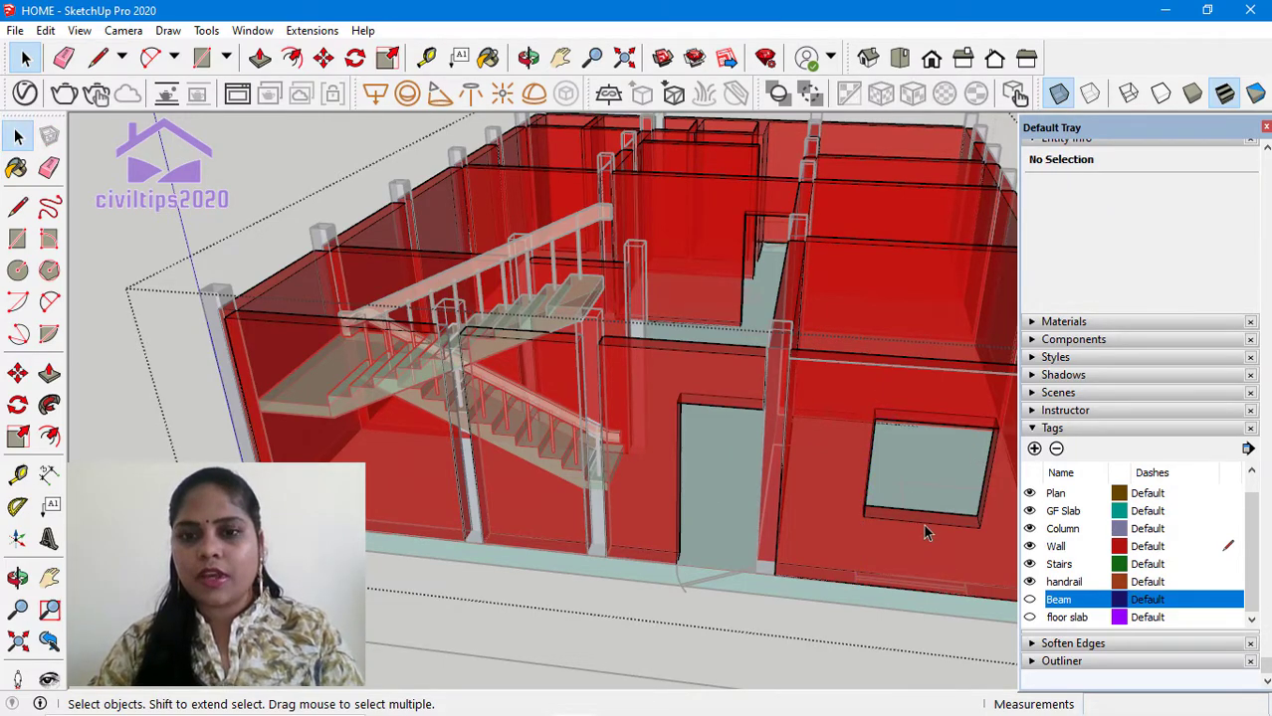
{"action": "scroll", "coordinate": [799, 506], "scroll_direction": "down", "scroll_amount": 3}
{"action": "scroll", "coordinate": [799, 506], "scroll_direction": "down", "scroll_amount": 2}
{"action": "mouse_move", "coordinate": [799, 505]}
{"action": "middle_mouse_down"}
{"action": "mouse_move", "coordinate": [637, 435]}
{"action": "mouse_move", "coordinate": [717, 498]}
{"action": "middle_mouse_up"}
{"action": "mouse_move", "coordinate": [793, 560]}
{"action": "middle_mouse_down"}
{"action": "mouse_move", "coordinate": [672, 566]}
{"action": "mouse_move", "coordinate": [670, 520]}
{"action": "mouse_move", "coordinate": [689, 560]}
{"action": "mouse_move", "coordinate": [653, 574]}
{"action": "middle_mouse_up"}
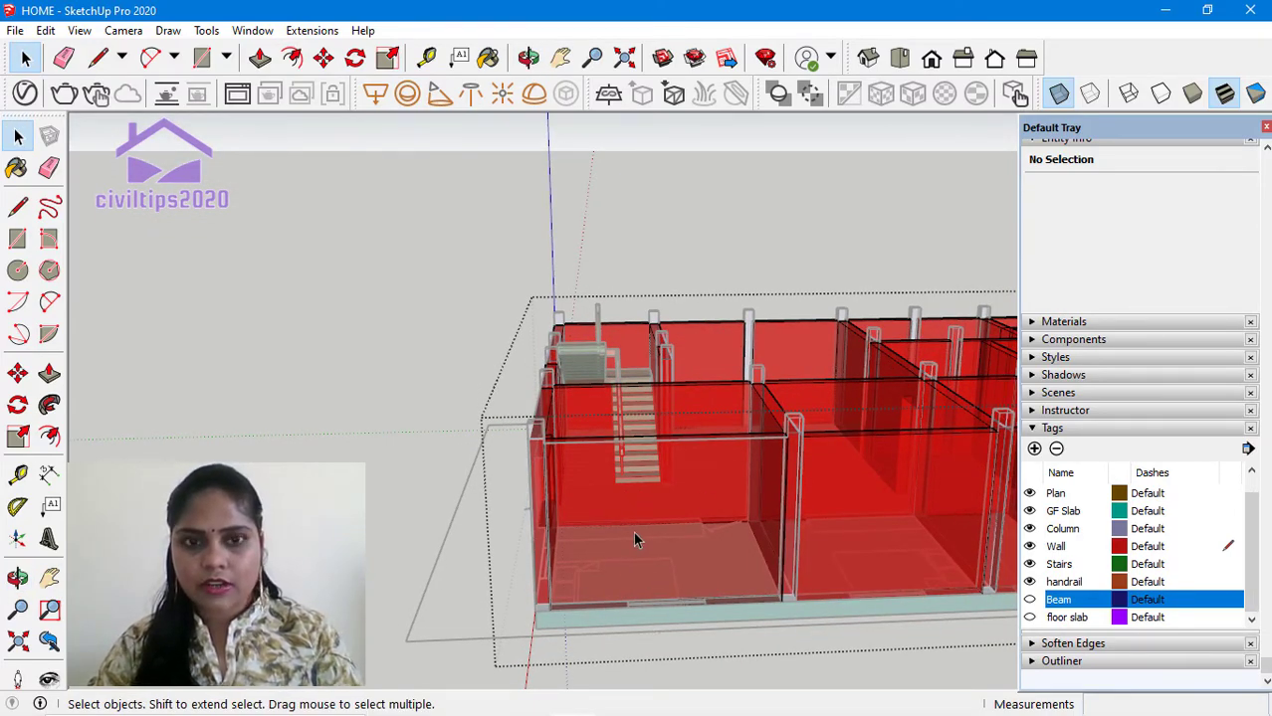
{"action": "left_click", "coordinate": [427, 57]}
{"action": "left_click", "coordinate": [626, 495]}
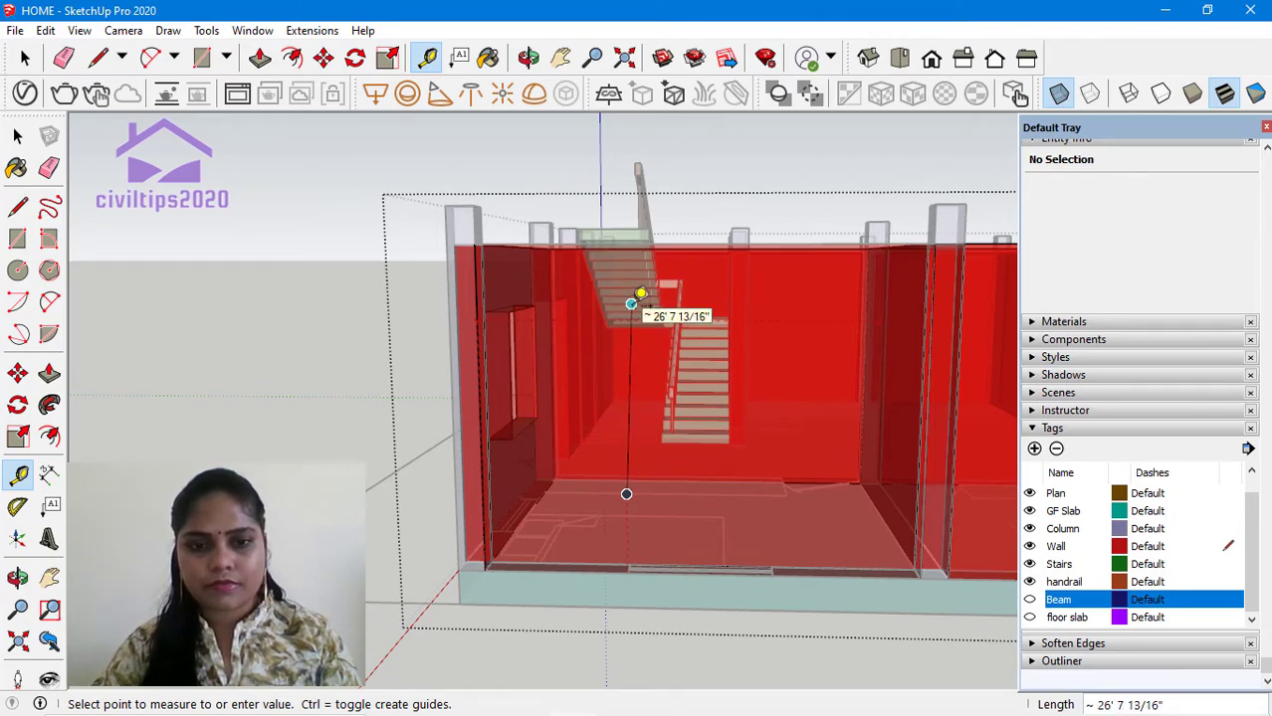
{"action": "key", "text": "space"}
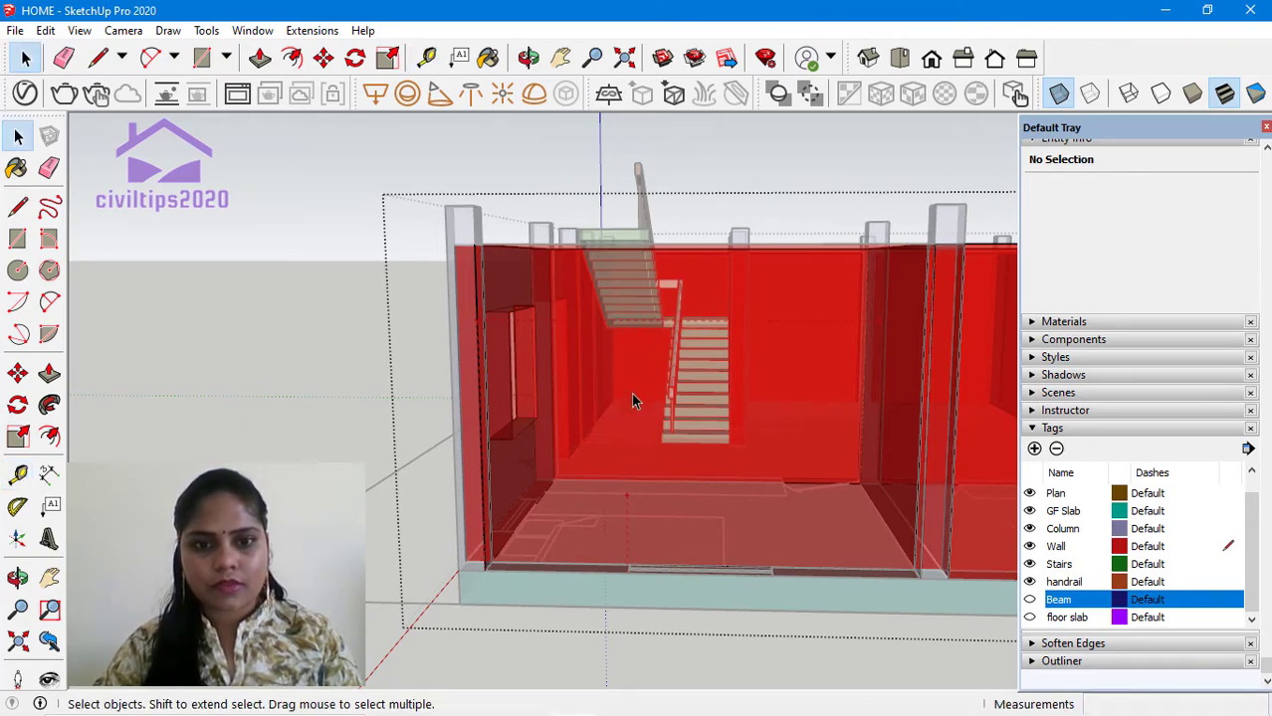
{"action": "mouse_move", "coordinate": [627, 446]}
{"action": "middle_mouse_down"}
{"action": "mouse_move", "coordinate": [632, 477]}
{"action": "mouse_move", "coordinate": [880, 613]}
{"action": "mouse_move", "coordinate": [829, 534]}
{"action": "middle_mouse_up"}
{"action": "scroll", "coordinate": [656, 514], "scroll_direction": "down", "scroll_amount": 2}
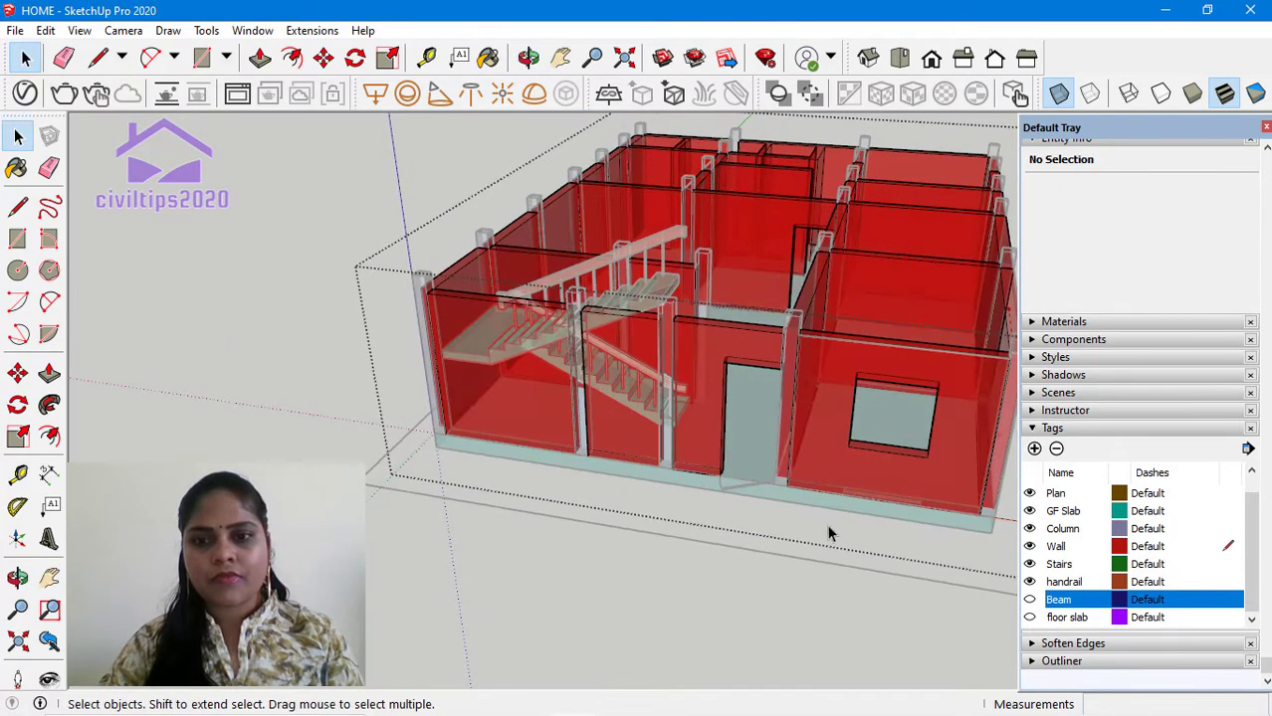